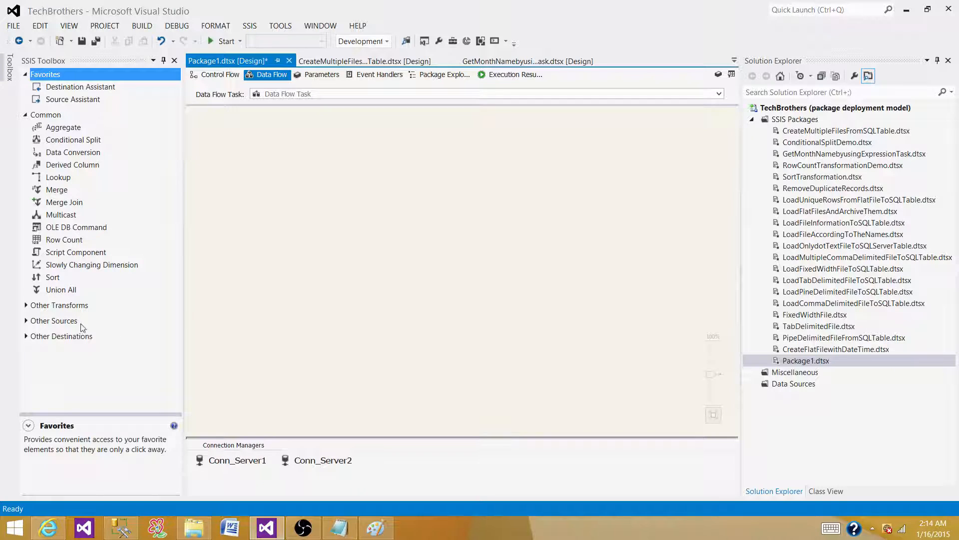
- Add an OLE DB Source to the empty data flow and enlarge the design view to 130%
click(26, 321)
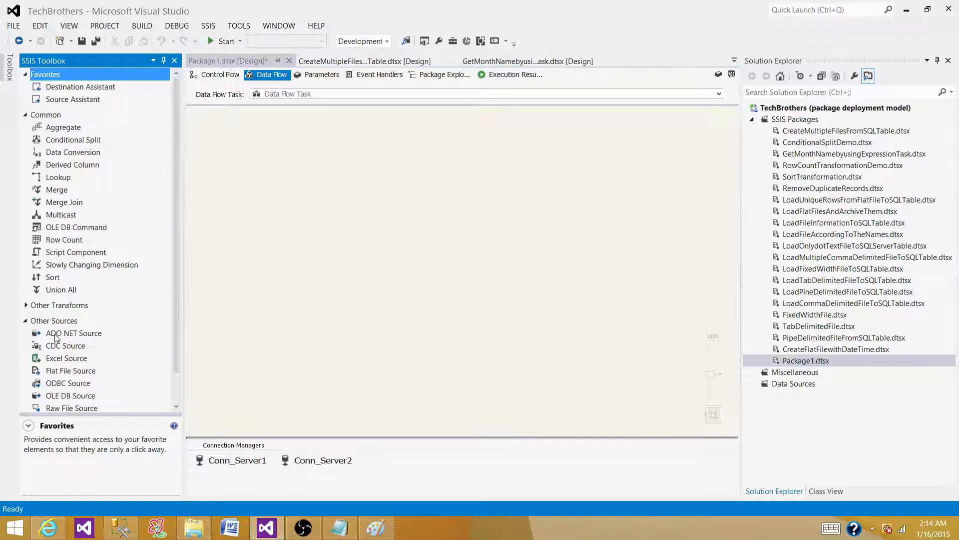
drag(89, 397, 286, 145)
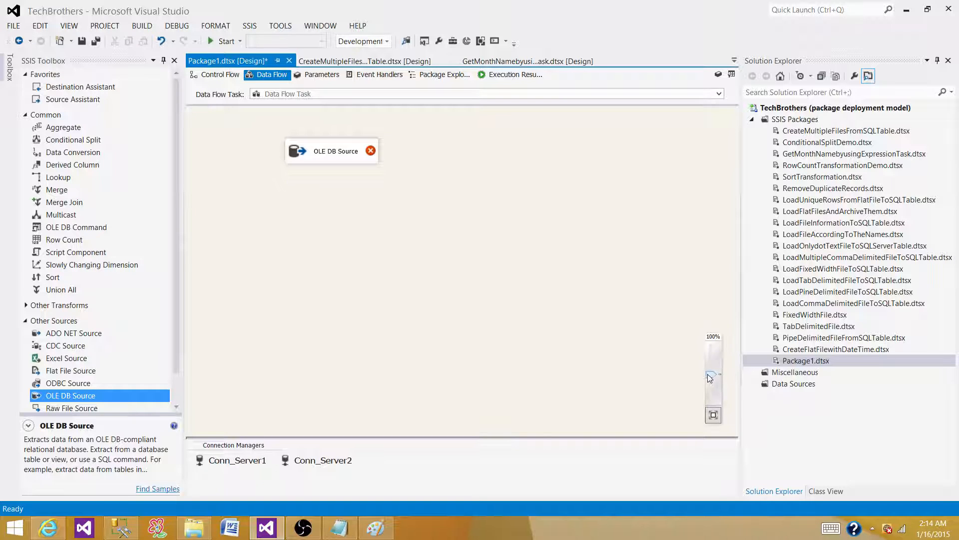
drag(712, 375, 710, 365)
click(378, 176)
drag(378, 176, 333, 171)
click(256, 465)
click(319, 464)
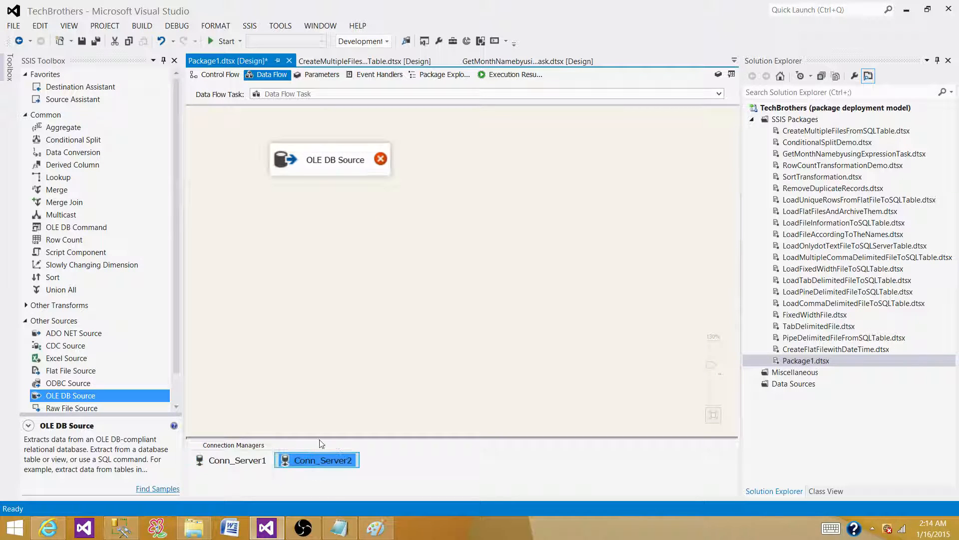
click(379, 242)
- Configure the OLE DB Source to read the [dbo].[Customer] table through the Conn_Server1 connection
click(369, 164)
double_click(370, 166)
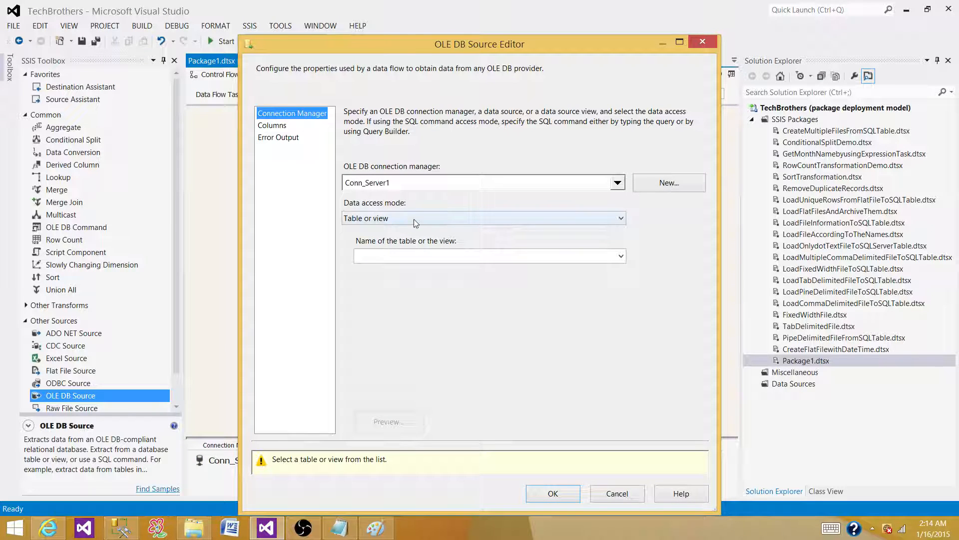
click(394, 257)
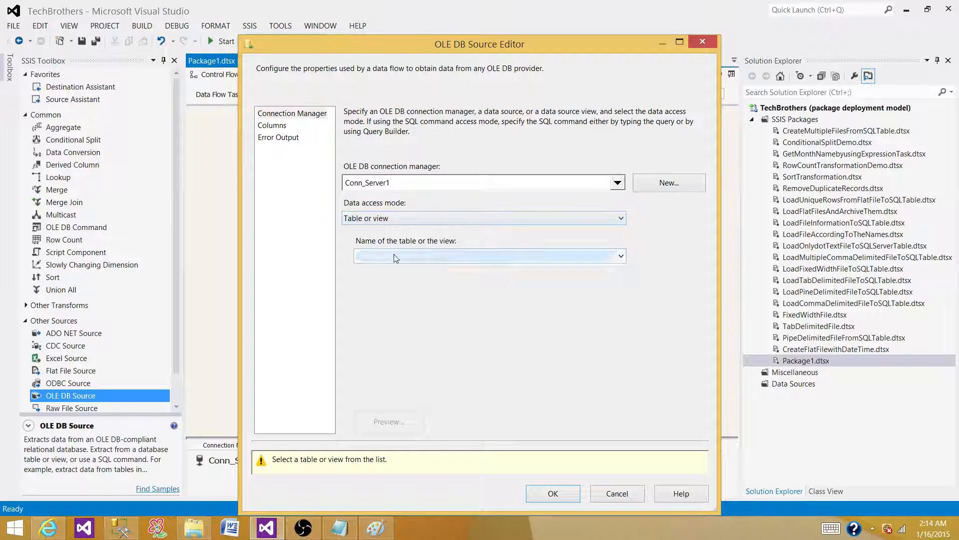
click(415, 273)
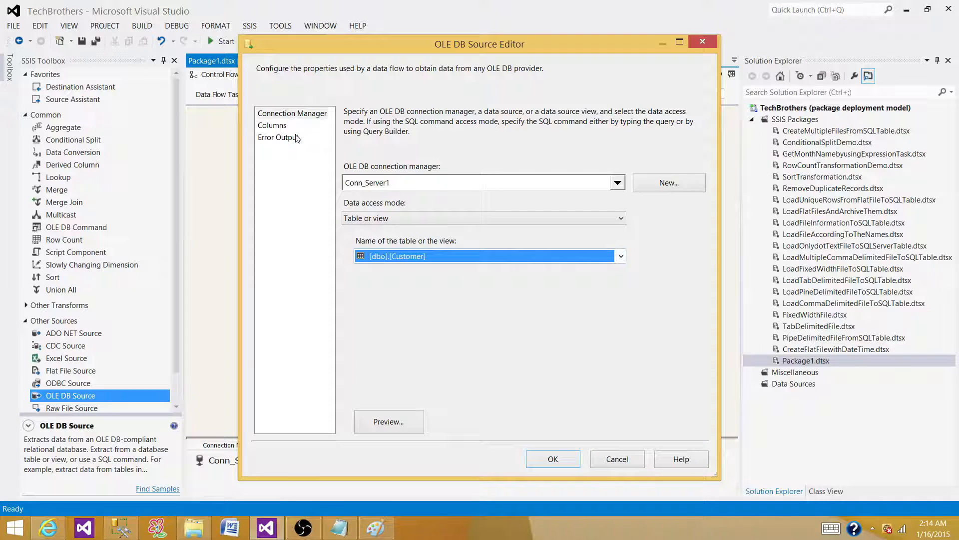
- Review the Customer source's columns, preview its rows and accept the source settings
click(273, 125)
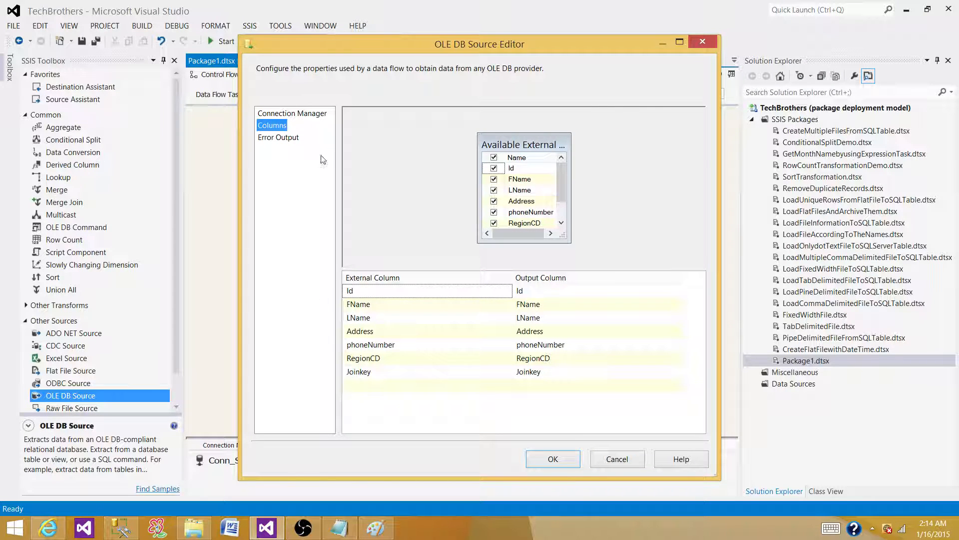
click(294, 115)
click(387, 429)
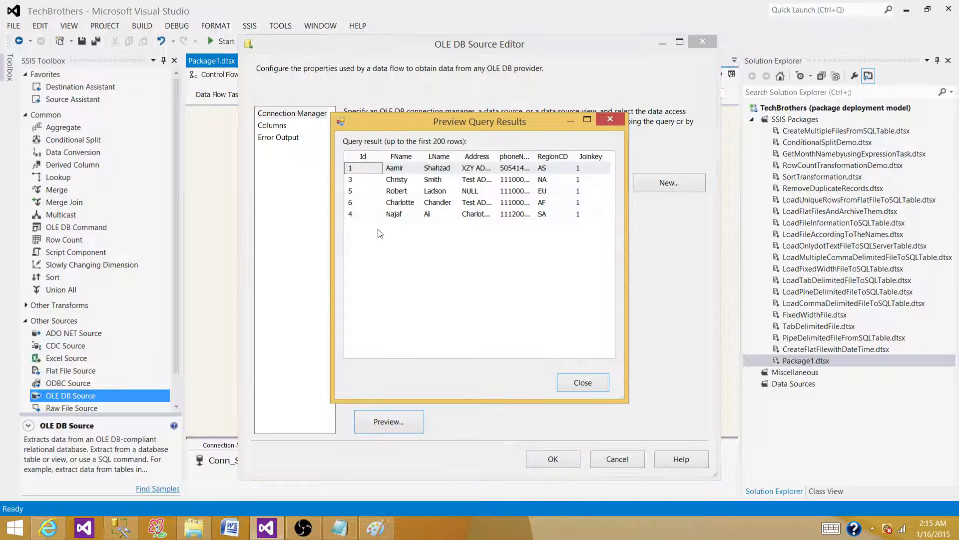
click(578, 215)
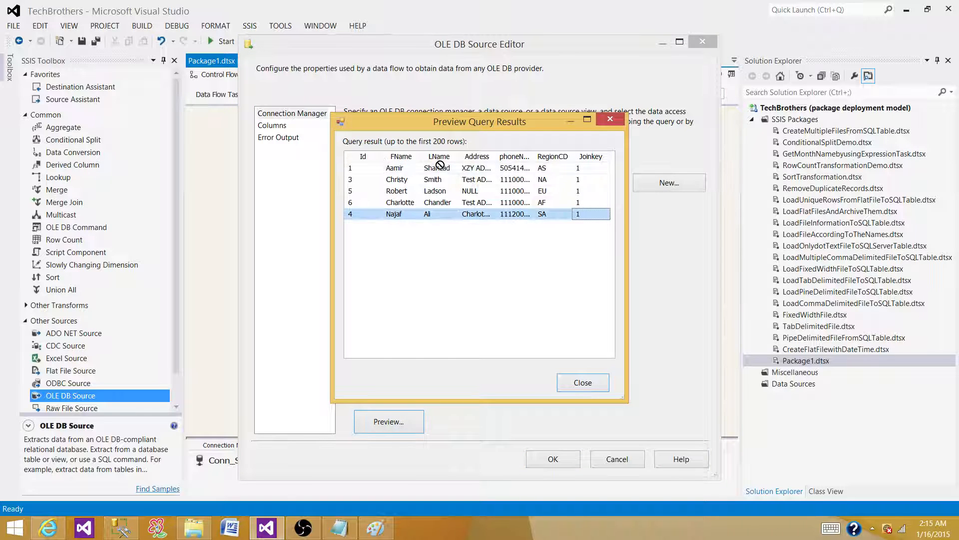
click(582, 382)
click(551, 464)
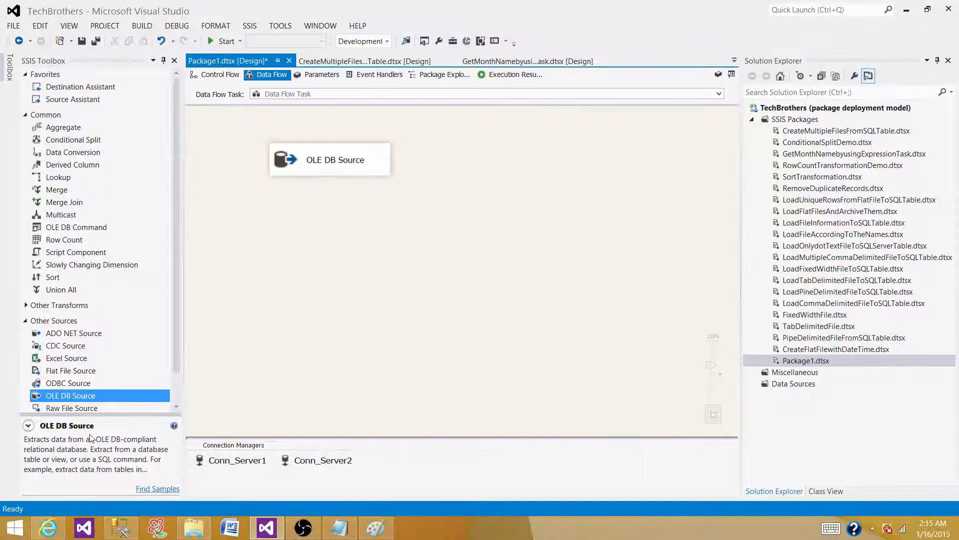
- Add a second OLE DB Source beside the first, reading the [dbo].[Customer_AS] table through the Conn_Server2 connection
drag(91, 400, 418, 150)
double_click(530, 165)
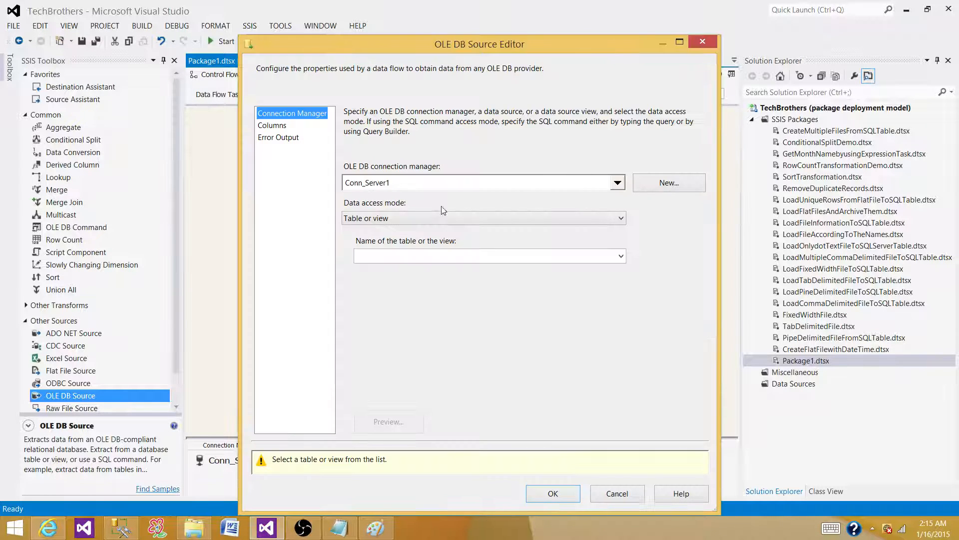
click(400, 256)
click(422, 183)
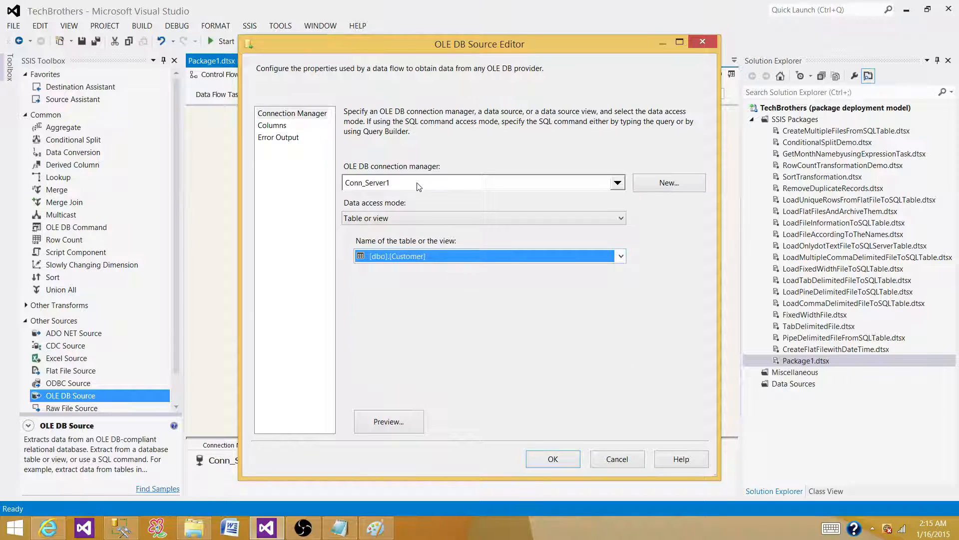
click(419, 182)
click(398, 219)
click(520, 317)
click(464, 256)
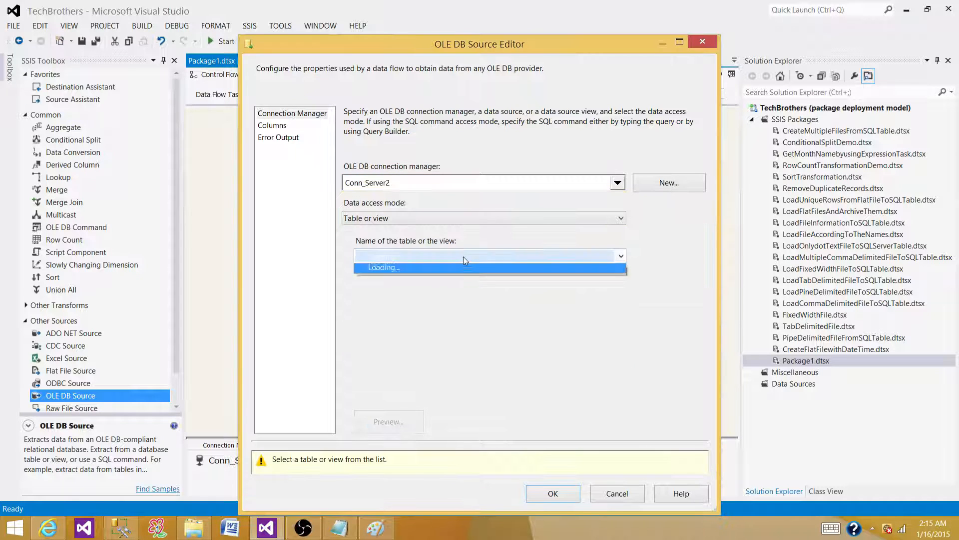
click(428, 282)
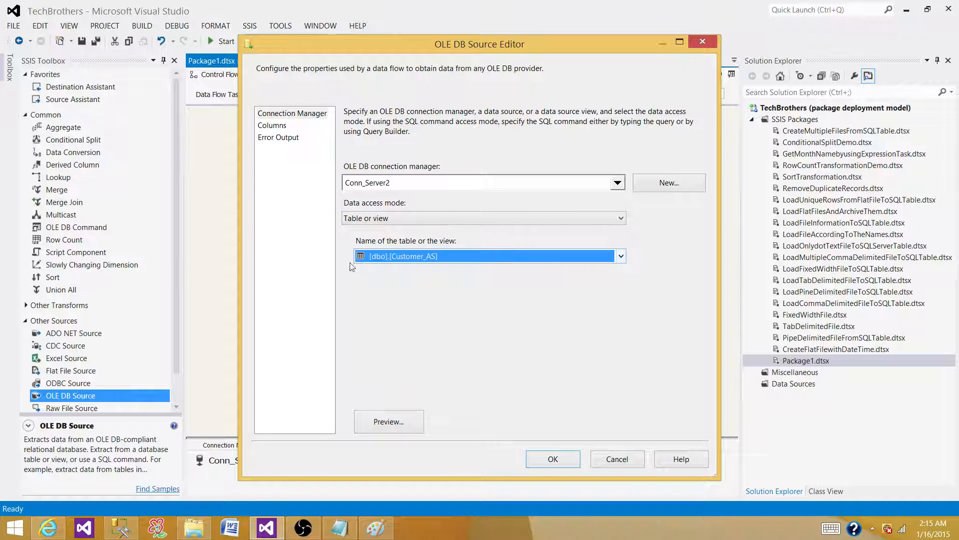
- Review the Customer_AS source's columns, preview its rows and accept the second source's settings
click(281, 126)
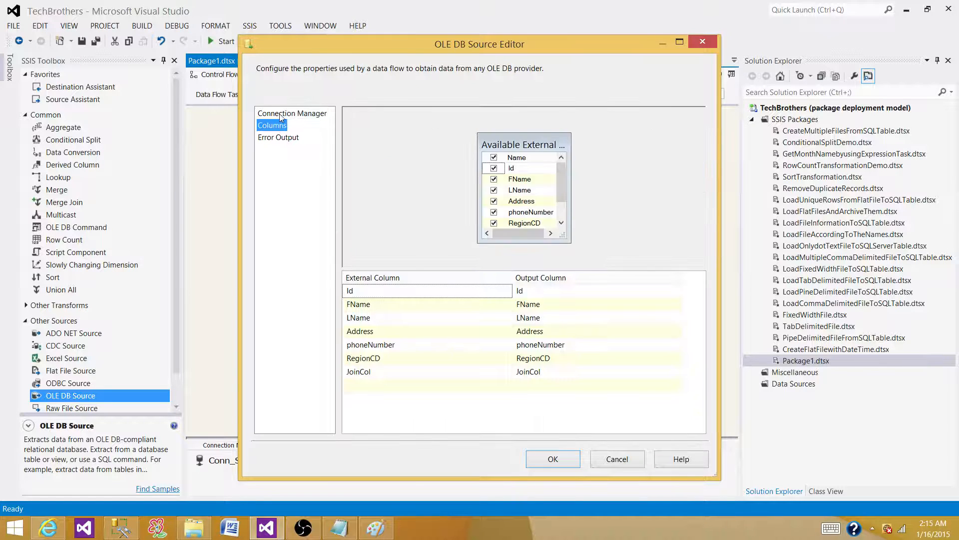
click(281, 114)
click(395, 421)
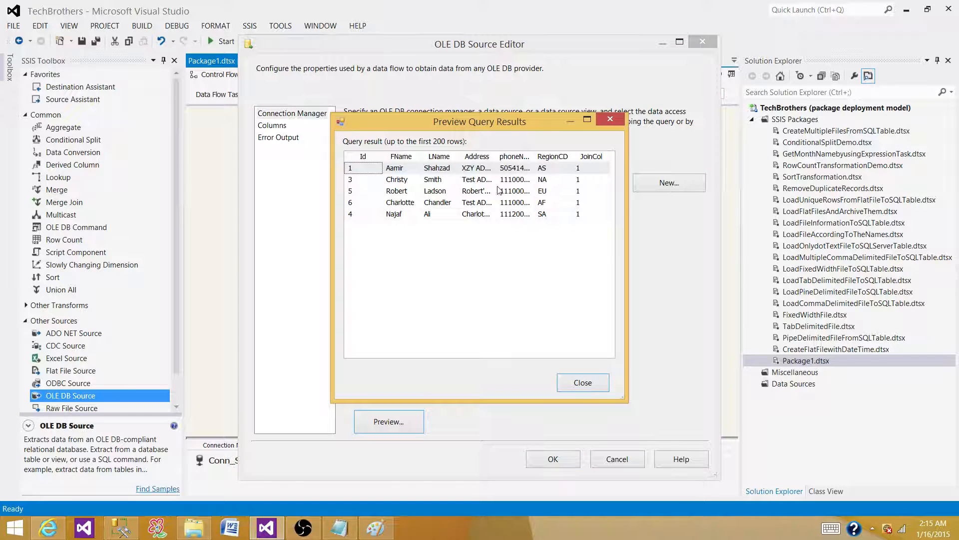
click(584, 385)
click(552, 458)
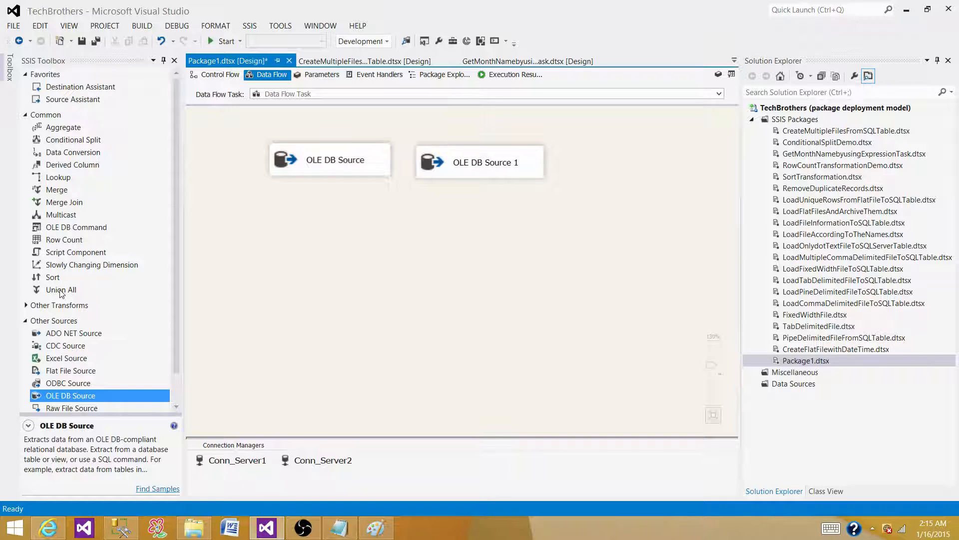
- Add a Union All transformation below the two sources and connect both source outputs to it
drag(60, 292, 348, 221)
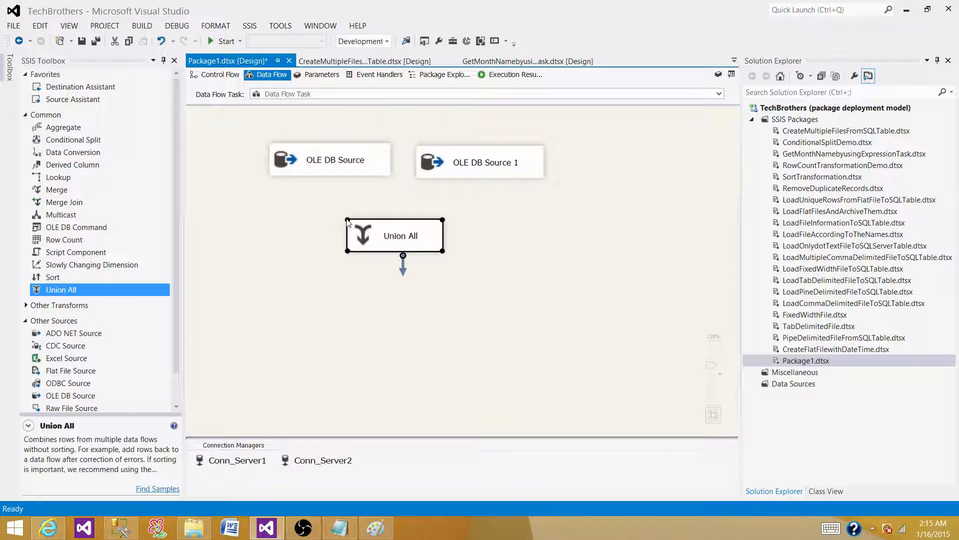
click(354, 169)
drag(338, 189, 408, 247)
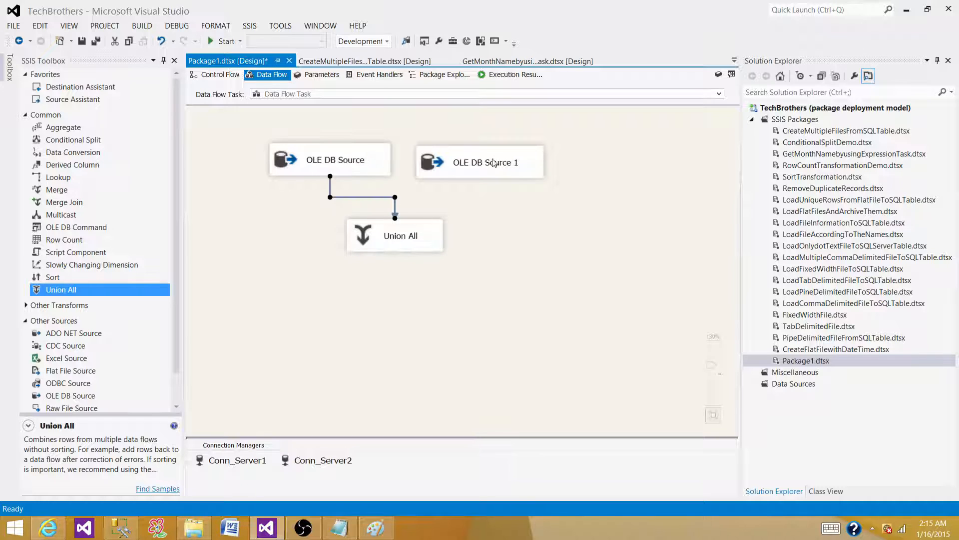
click(493, 160)
drag(489, 191, 422, 241)
click(493, 247)
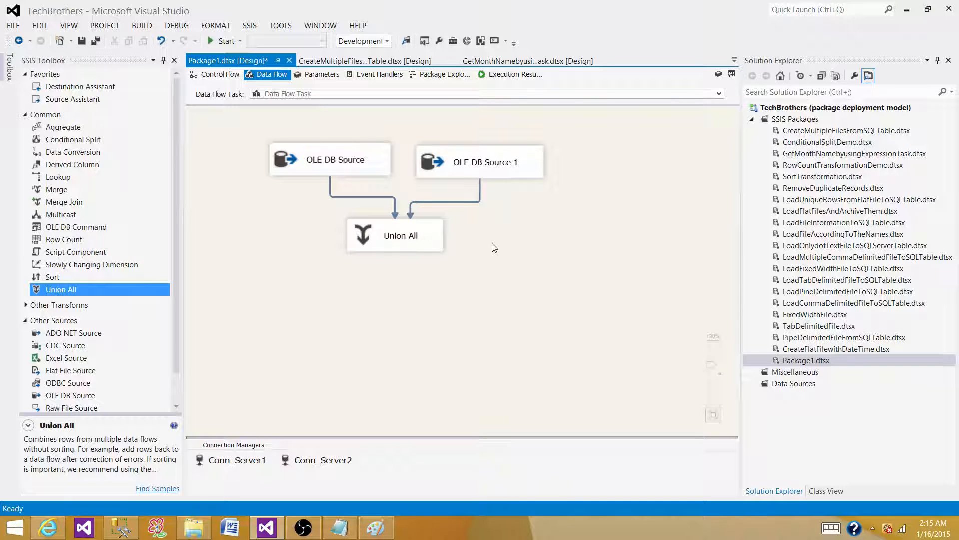
- In the Union All mapping, assign JoinCol from the second input to the Joinkey output column and accept the mapping
double_click(434, 244)
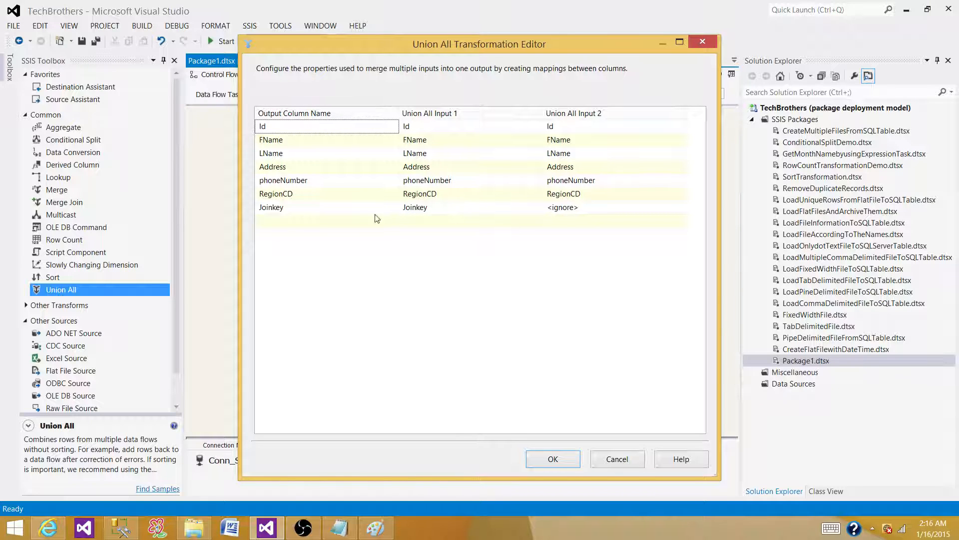
click(330, 209)
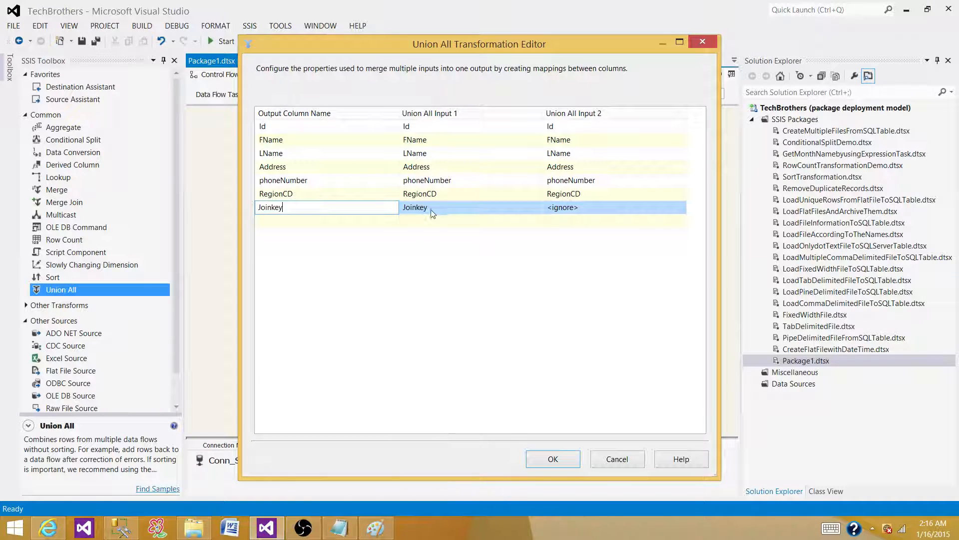
click(500, 209)
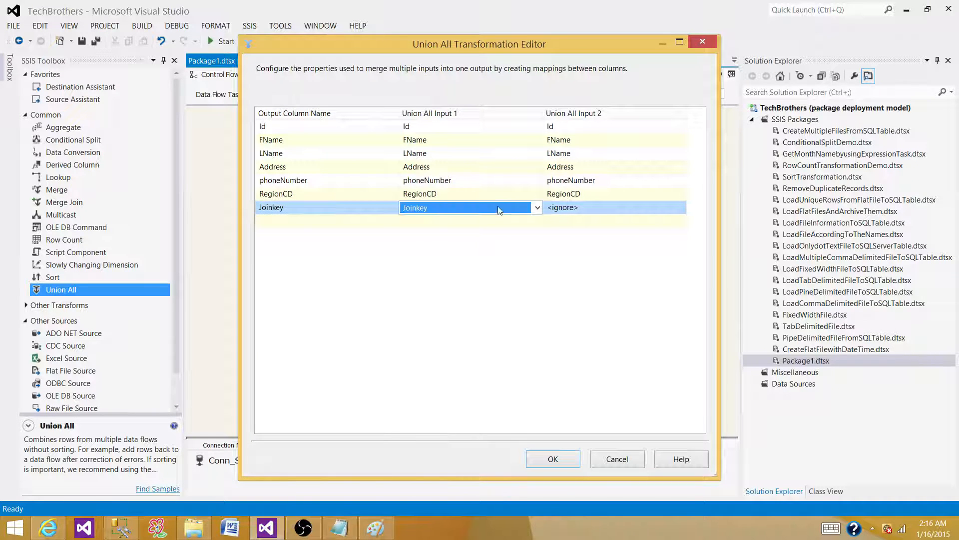
click(576, 208)
click(575, 208)
click(574, 229)
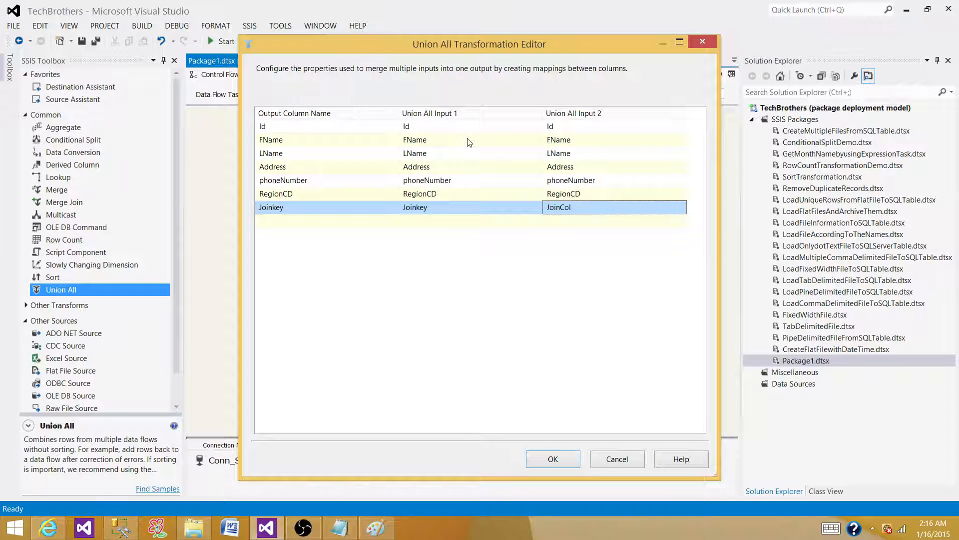
mouse_move(470, 143)
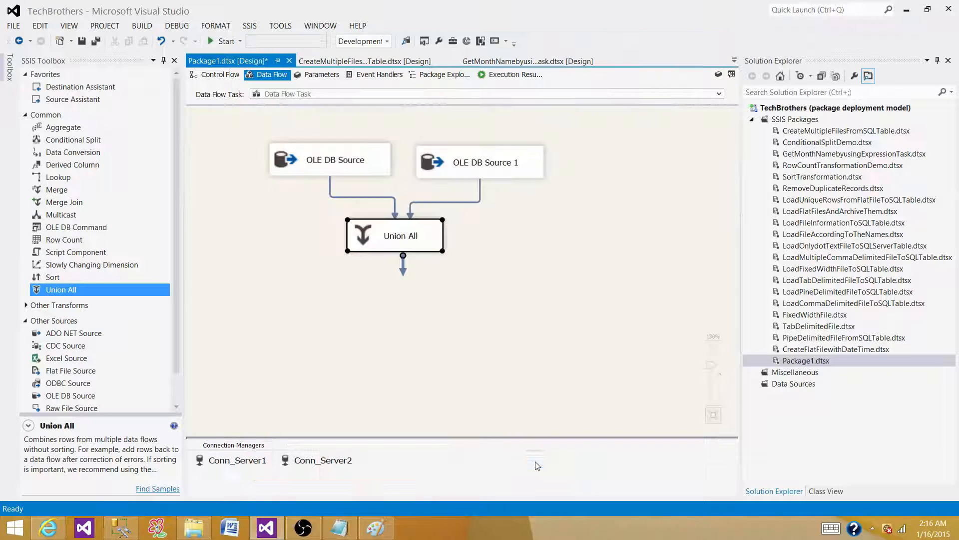
click(535, 459)
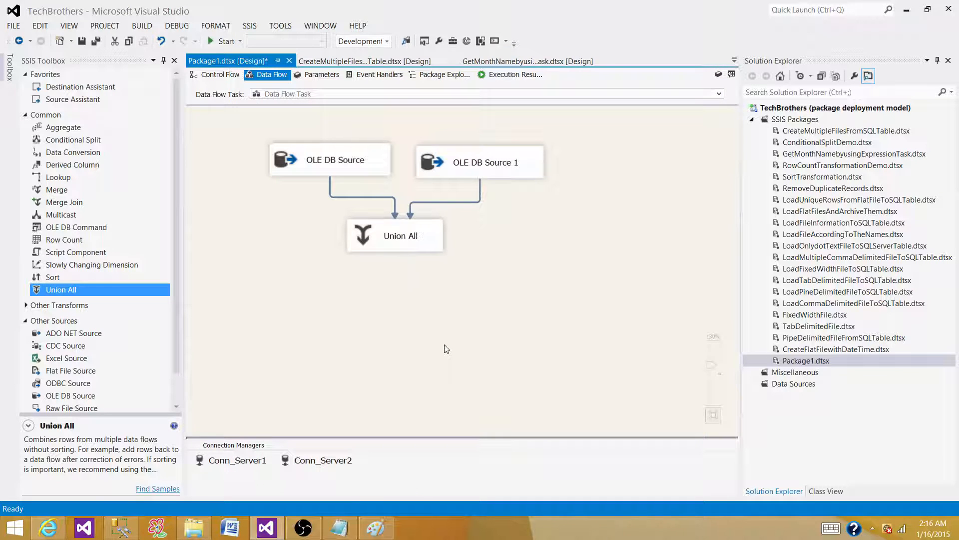
- Connect a Multicast to the Union All output, test-run the package and stop debugging
click(178, 236)
drag(67, 219, 356, 295)
click(419, 246)
drag(403, 270, 409, 312)
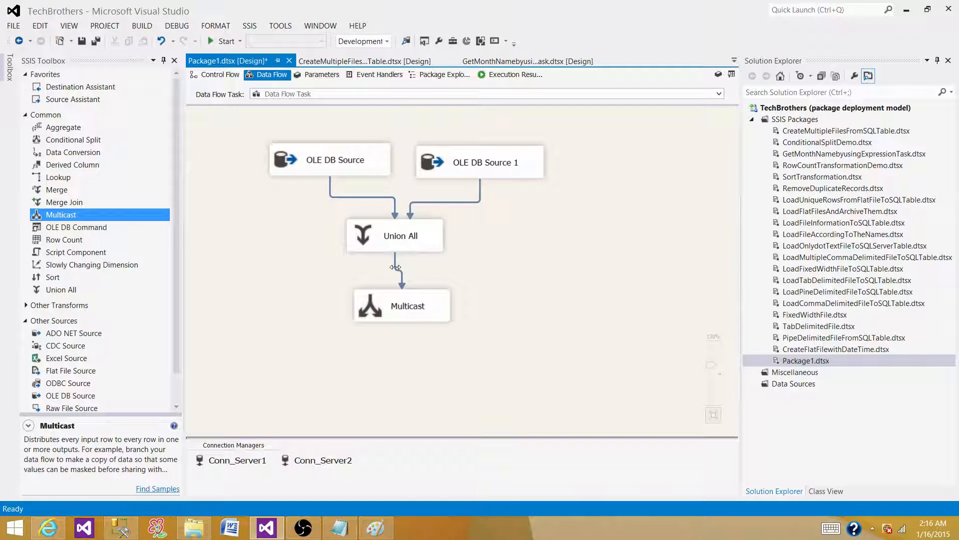
click(226, 42)
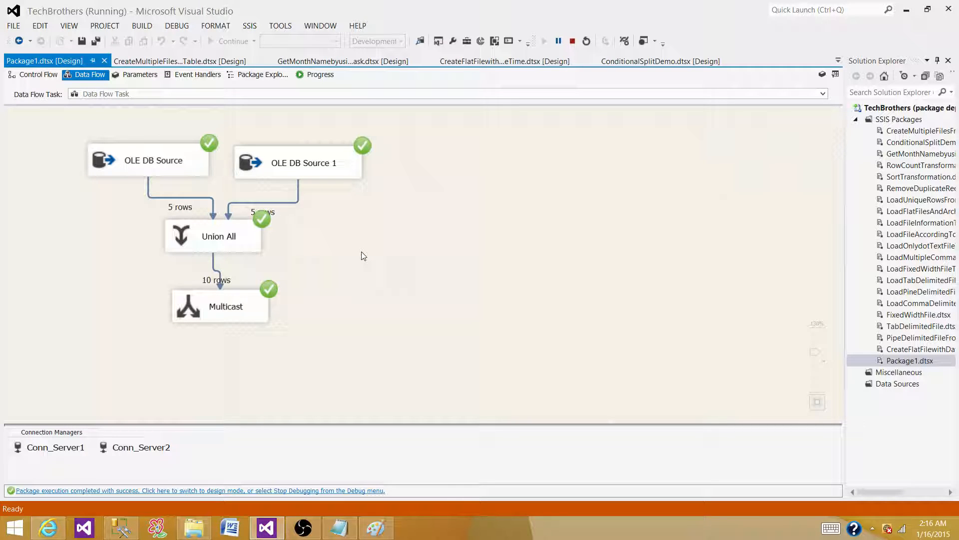
click(573, 41)
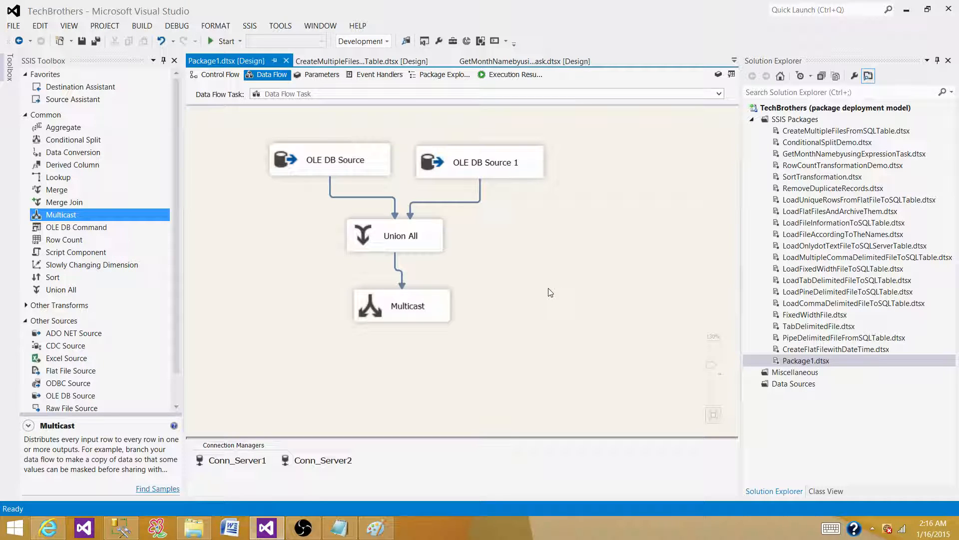
- Replace the Multicast with a Sort transformation and connect the Union All output to it
click(411, 314)
key(Delete)
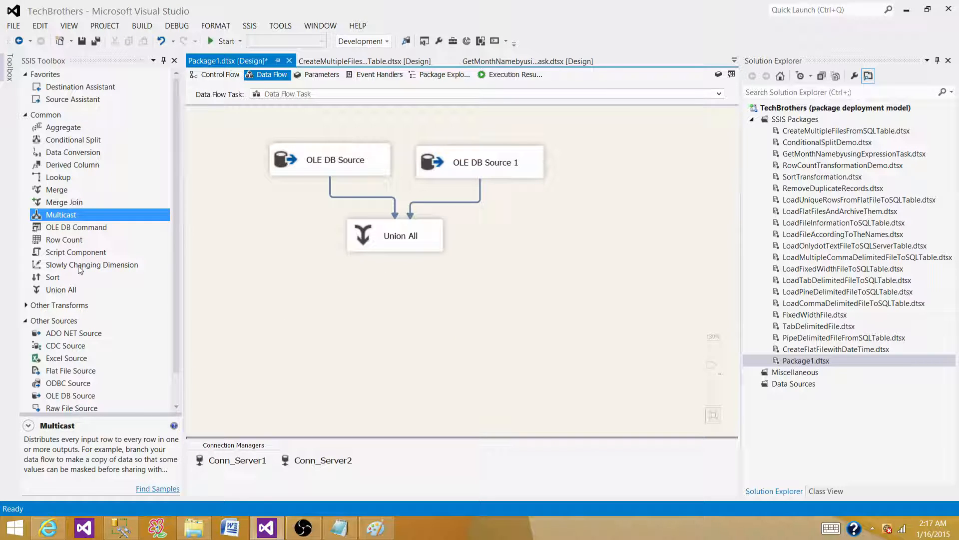
drag(57, 281, 352, 292)
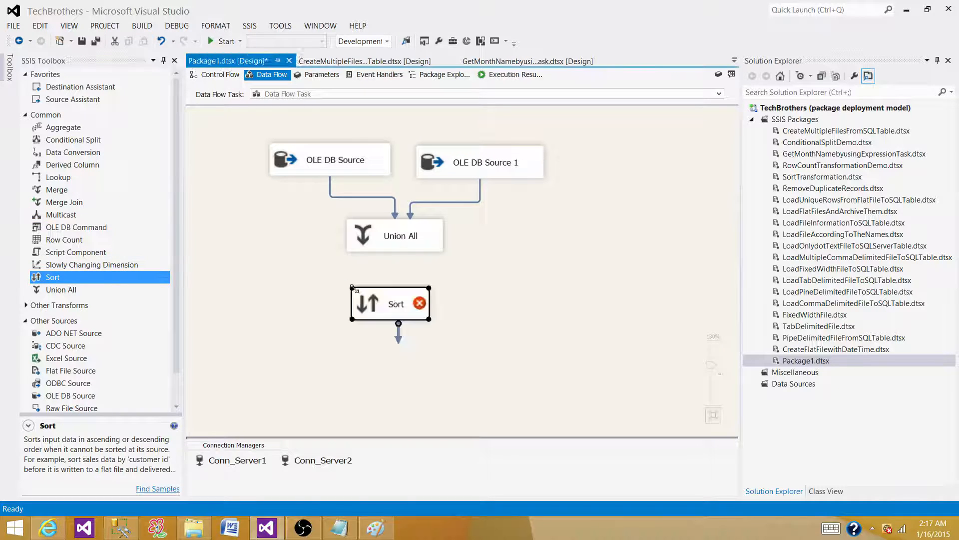
click(400, 240)
drag(404, 256, 401, 312)
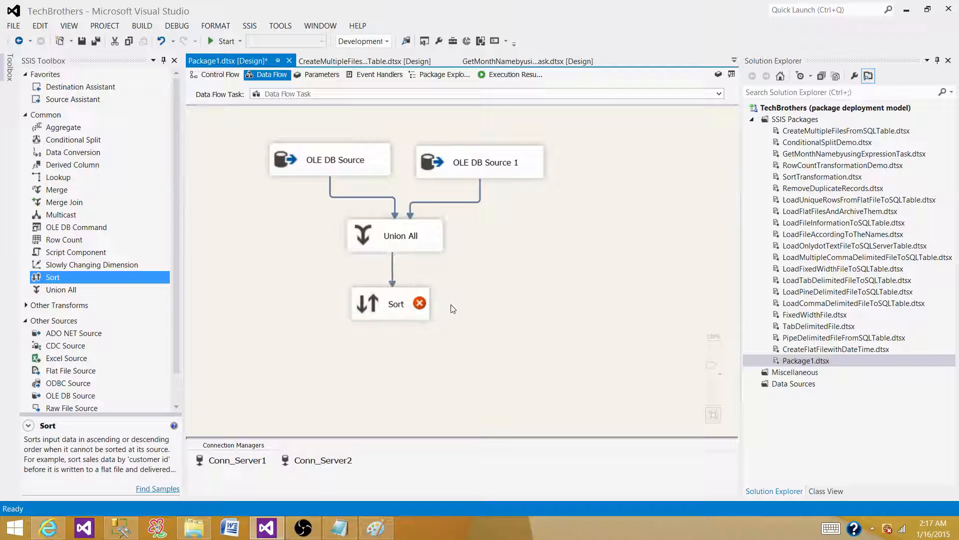
- Widen the Sort transformation's box on the design surface so that it lines up beneath Union All
click(415, 313)
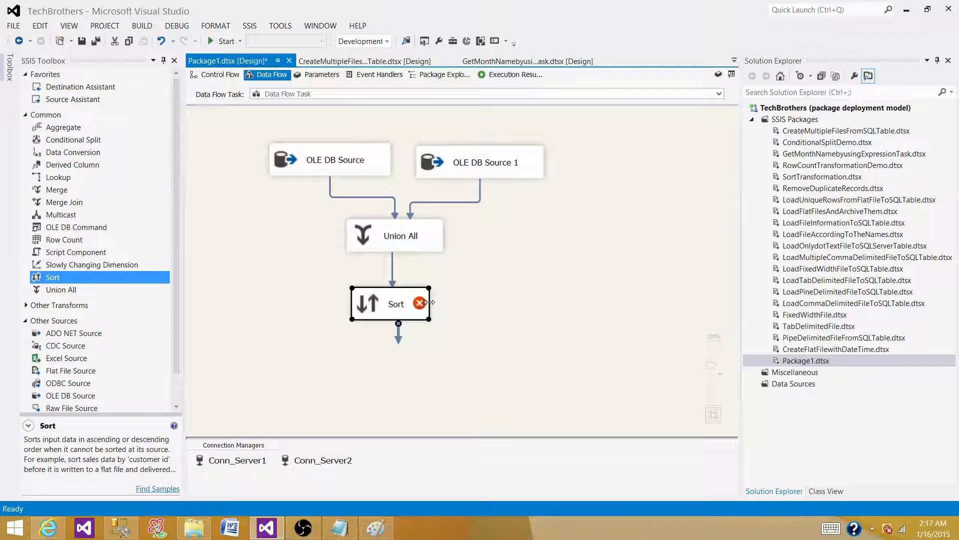
drag(429, 303, 451, 304)
click(470, 293)
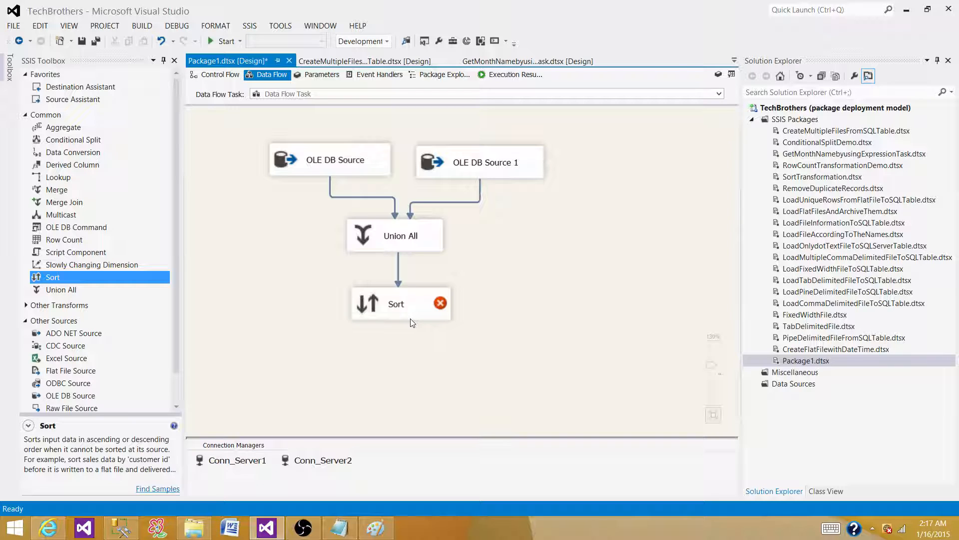
mouse_move(413, 302)
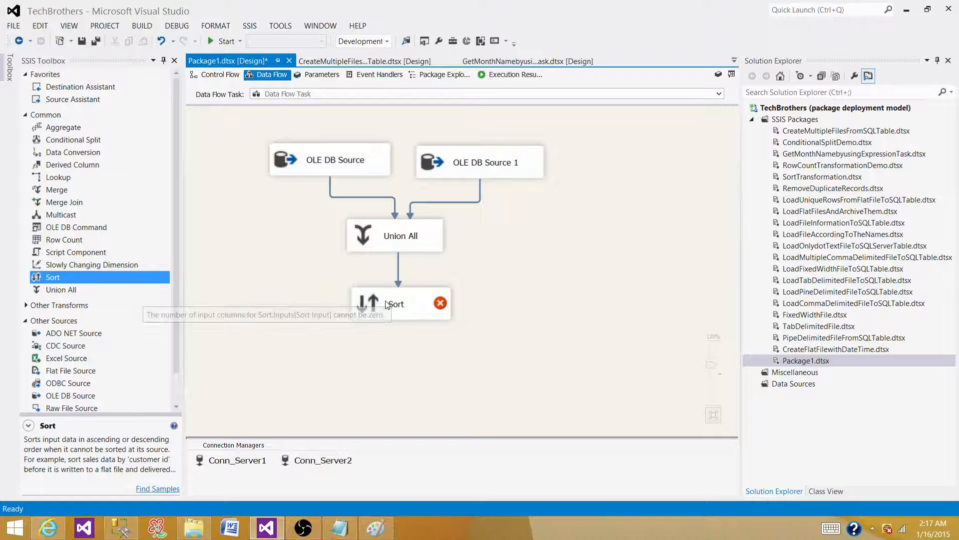
- Configure the Sort transformation to sort all input columns ascending and remove rows with duplicate sort values
double_click(443, 305)
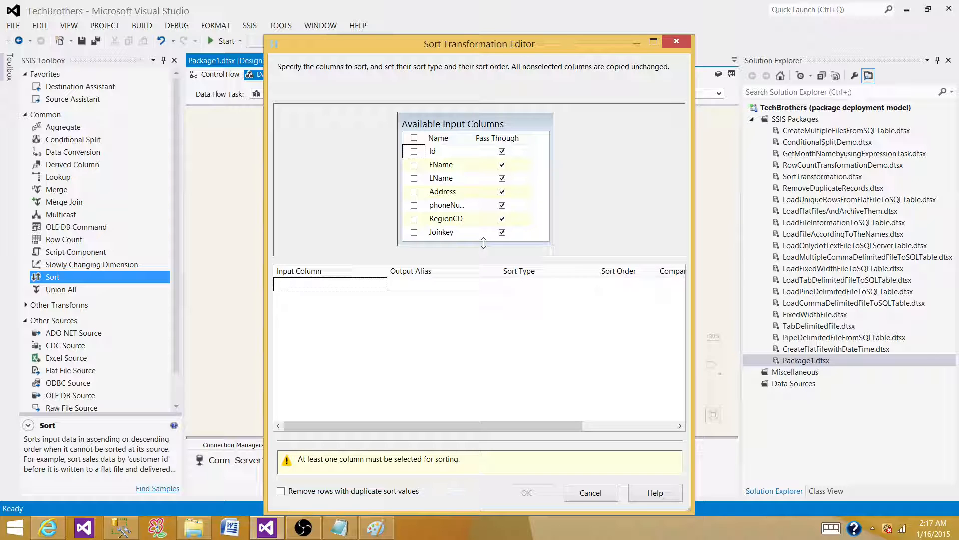
click(414, 138)
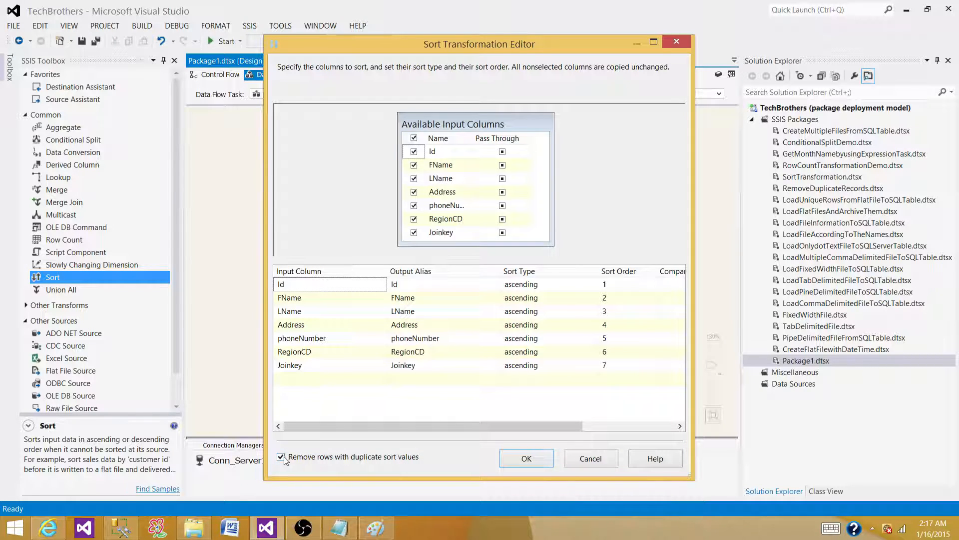
click(527, 459)
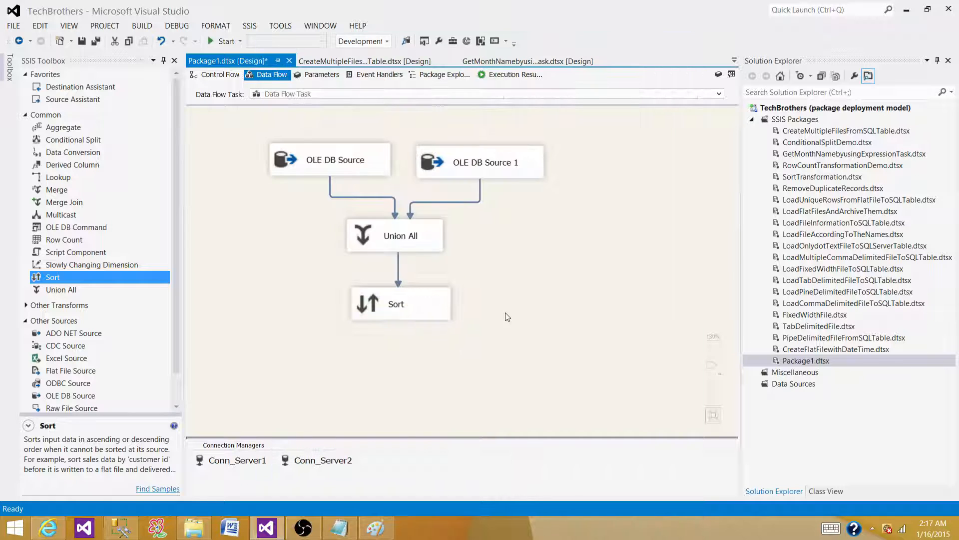
- Add a Multicast beneath the Sort transformation and connect the Sort output to it
drag(67, 218, 355, 360)
click(409, 313)
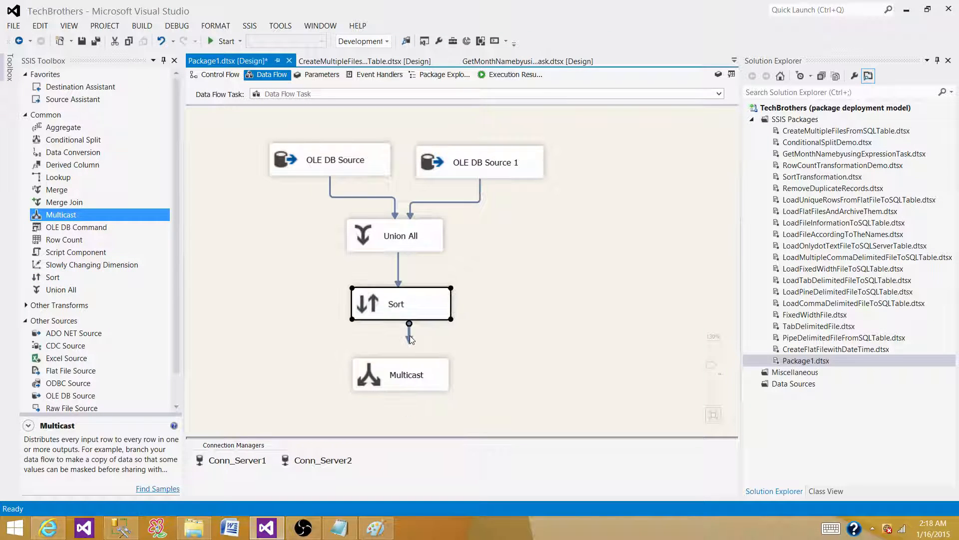
drag(411, 333, 408, 381)
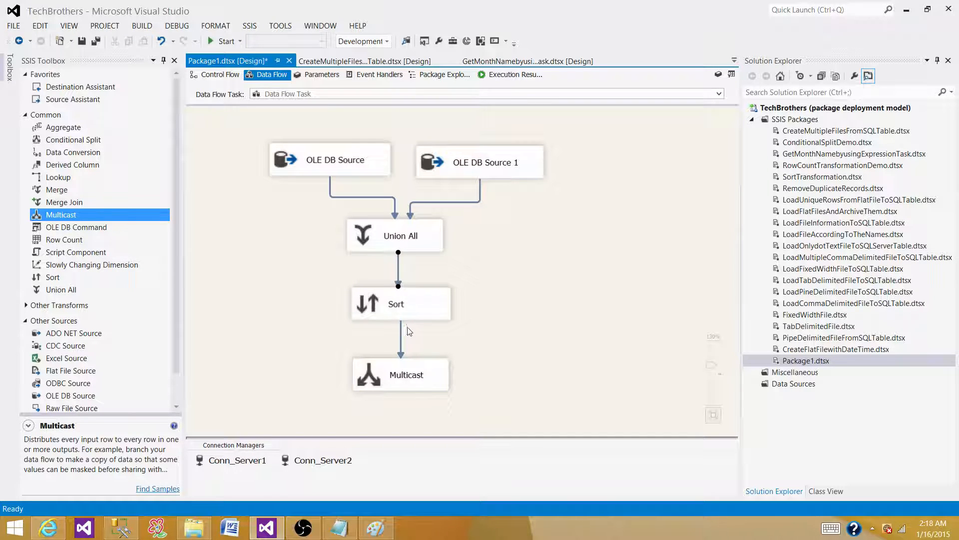
click(415, 311)
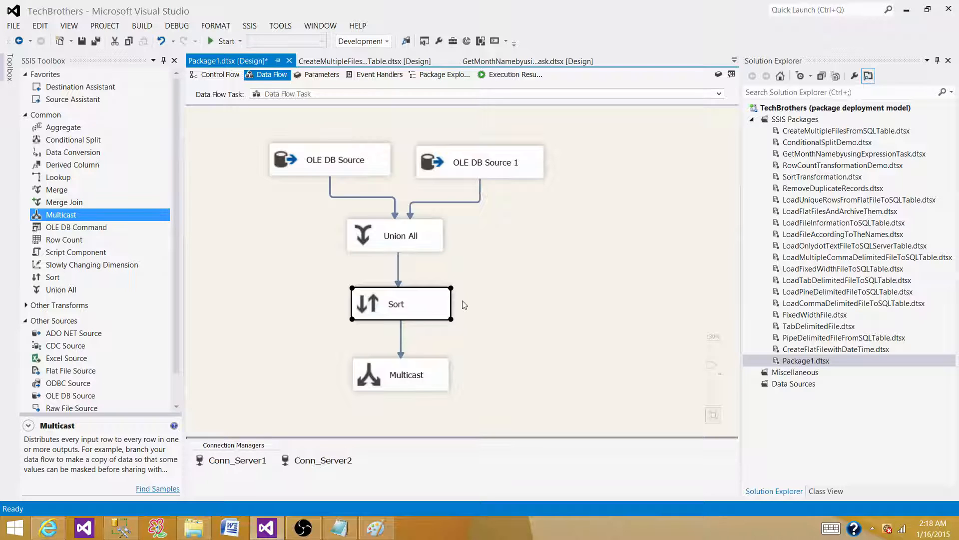
click(488, 296)
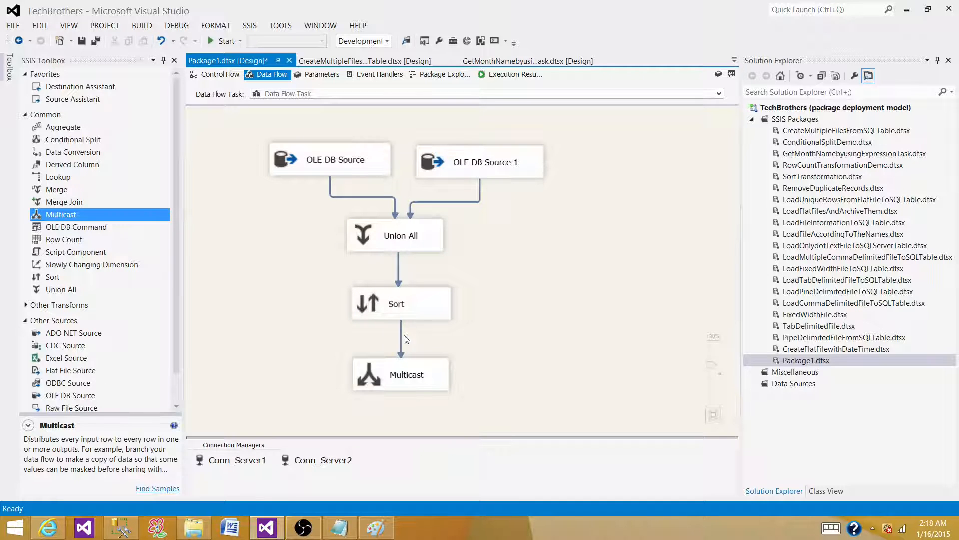
- Run the package, check the row counts from both sources through Union All and Sort, and stop debugging
click(224, 41)
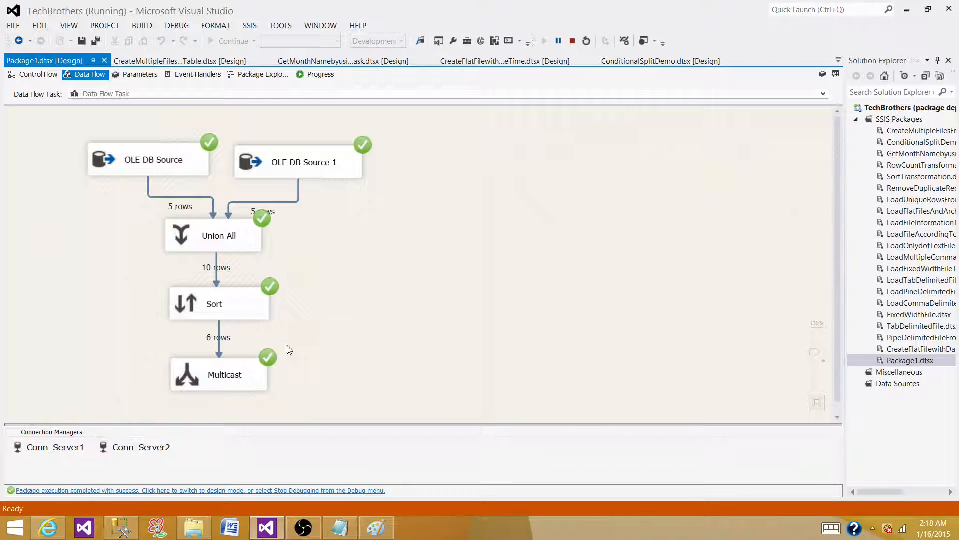
click(165, 166)
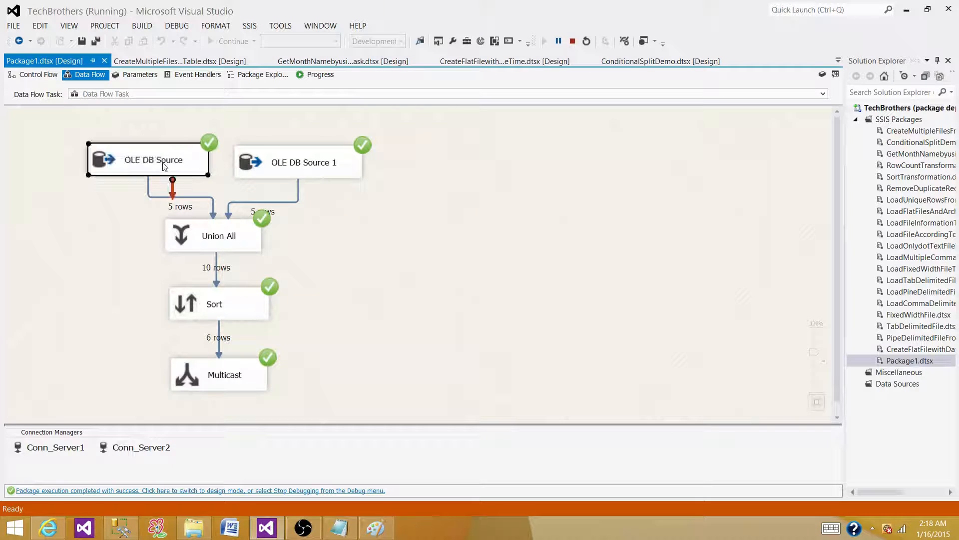
click(300, 167)
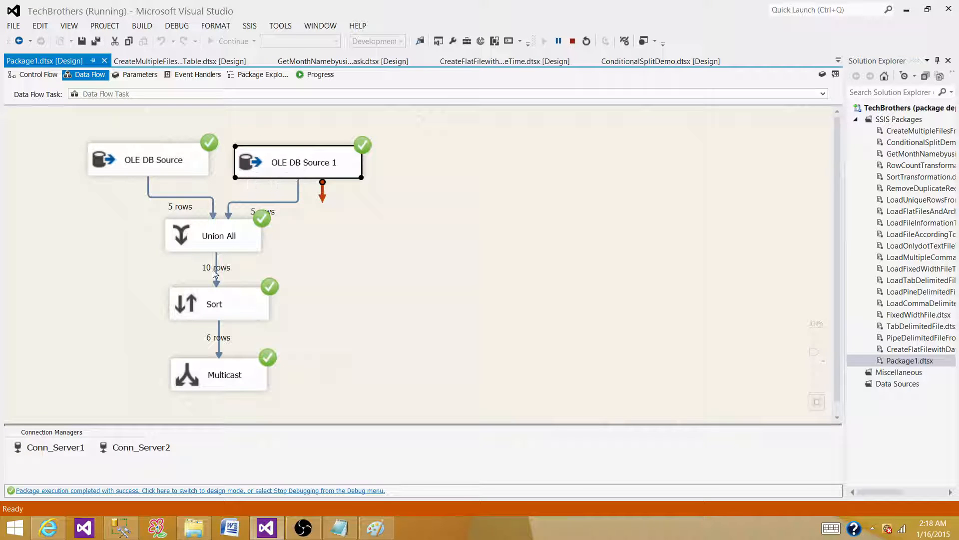
click(220, 248)
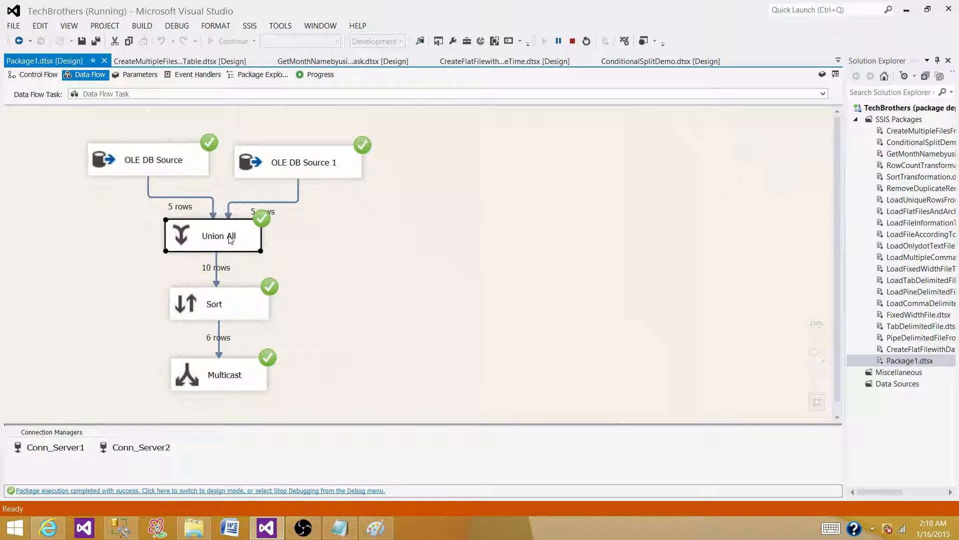
click(231, 317)
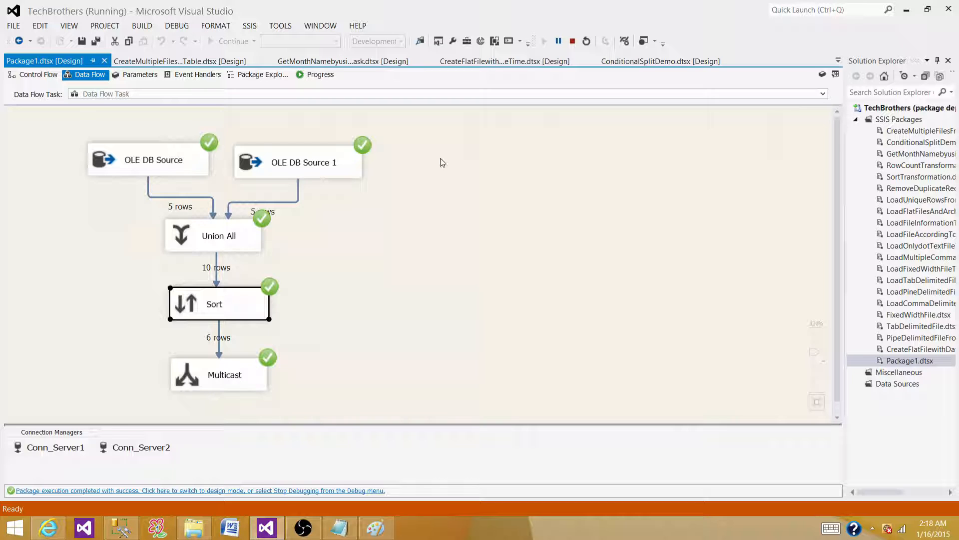
click(573, 41)
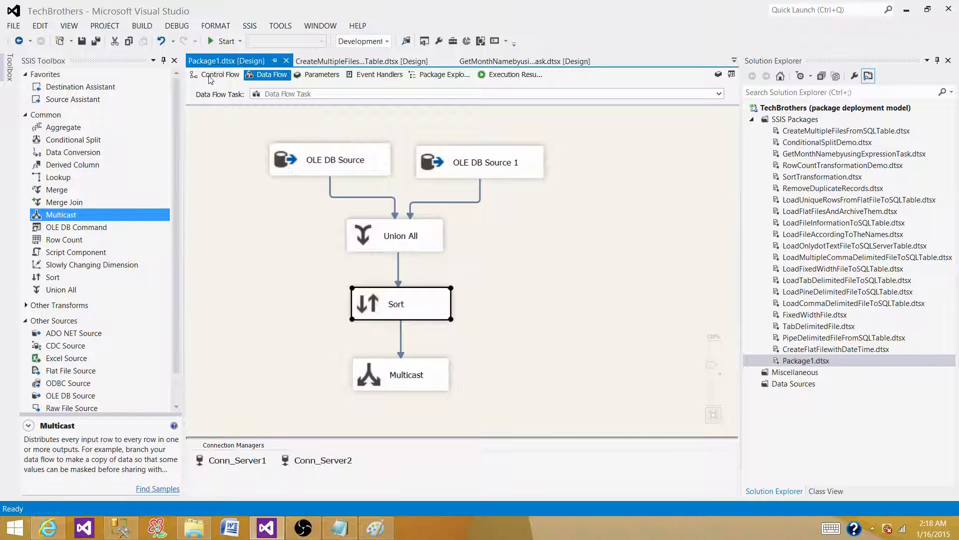
- Copy the Data Flow Task in the control flow and paste the duplicate beneath the original
click(211, 77)
right_click(316, 146)
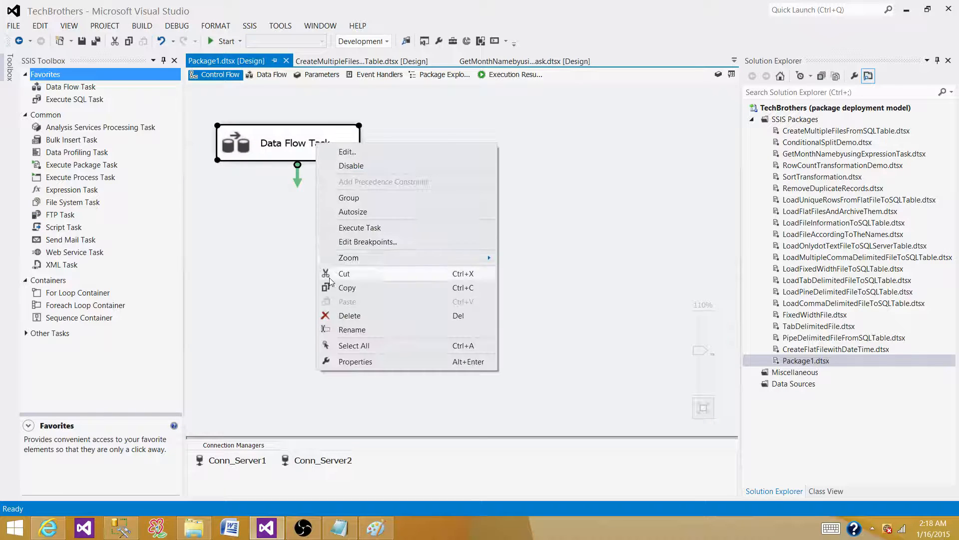
click(343, 285)
click(249, 209)
right_click(250, 209)
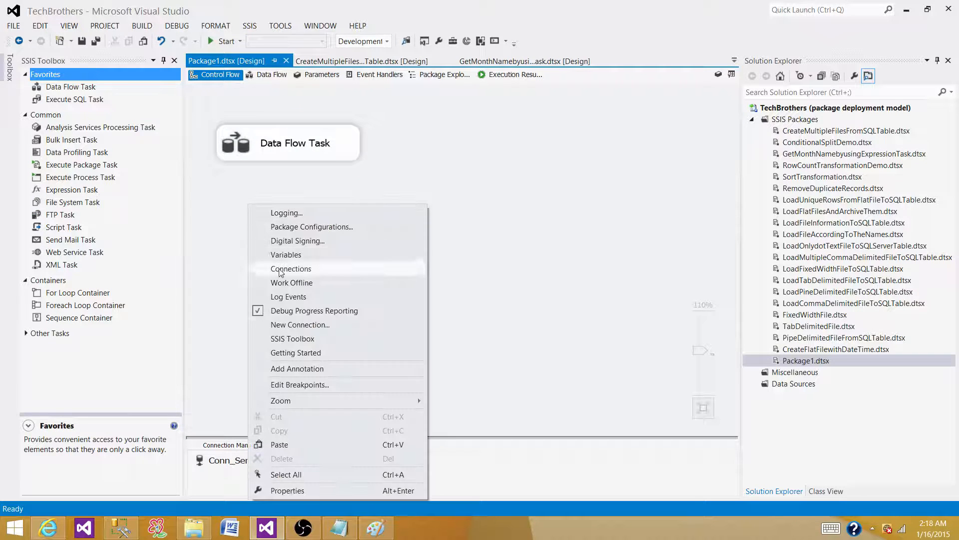
click(280, 445)
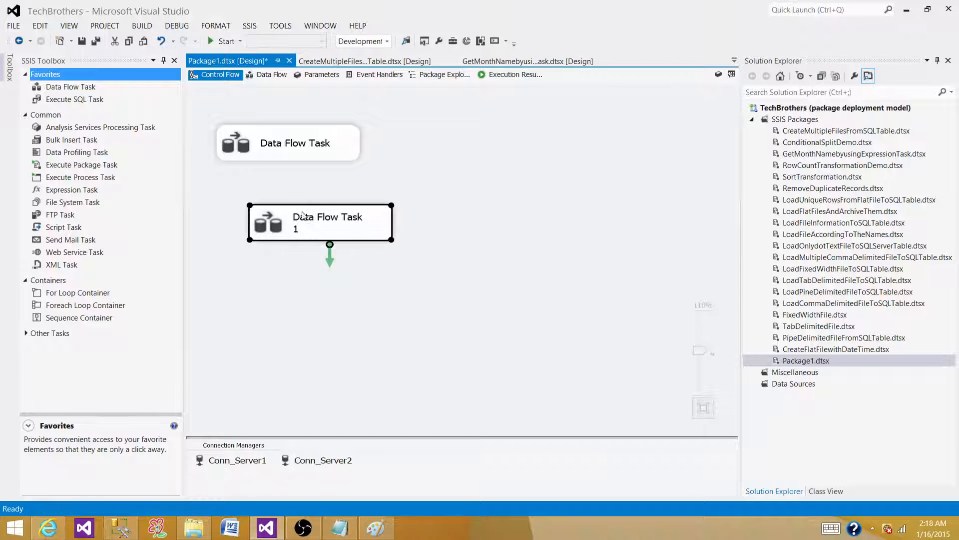
click(421, 216)
- In the copied data flow, replace the Sort and Multicast with an Aggregate connected to the Union All output
double_click(381, 223)
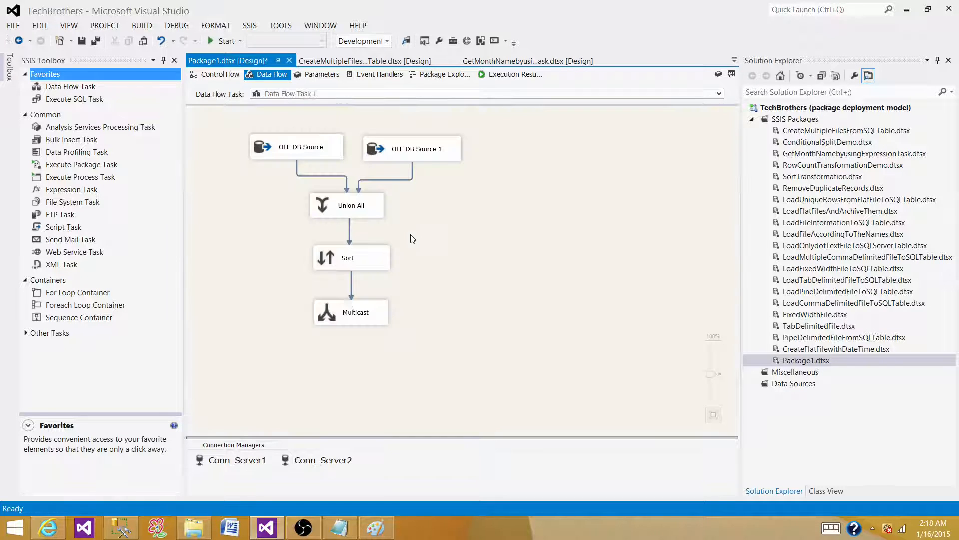
click(375, 262)
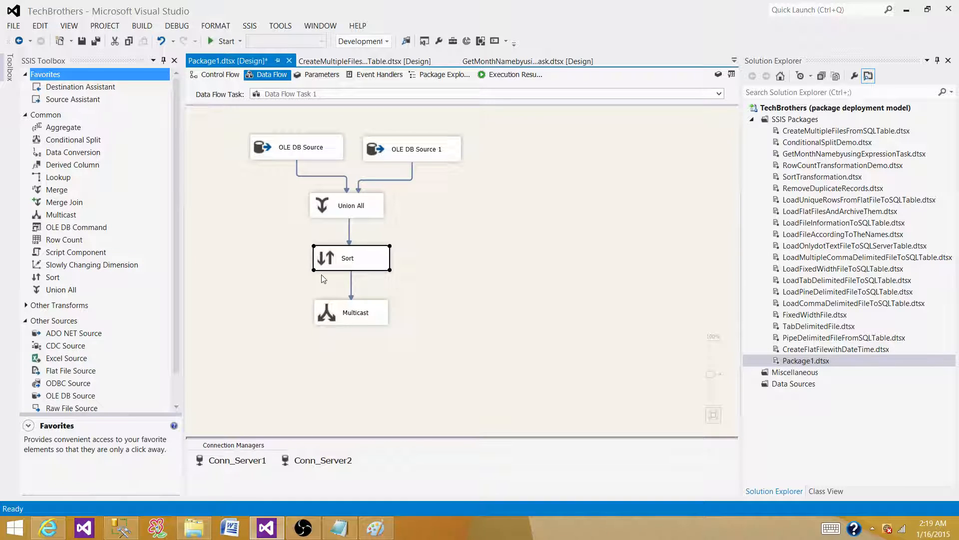
key(Delete)
click(331, 322)
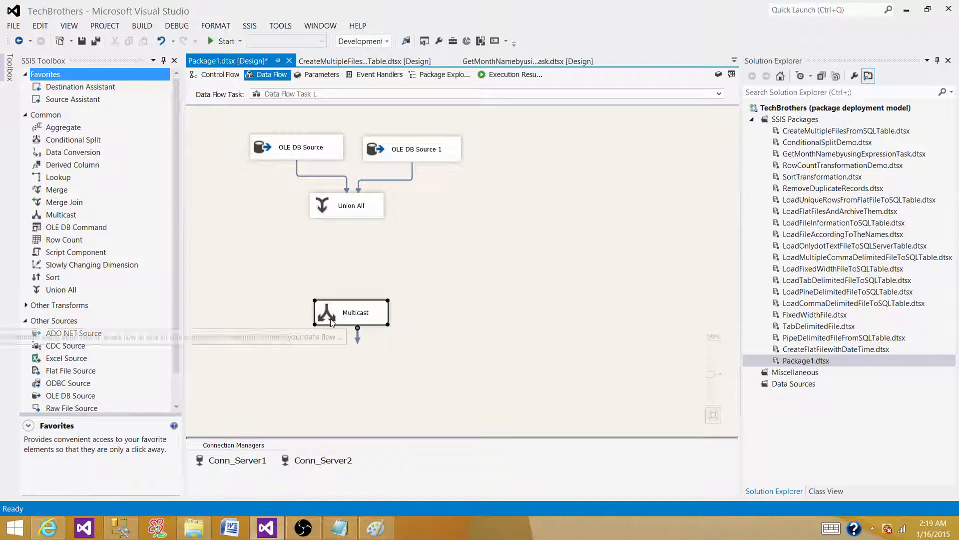
key(Delete)
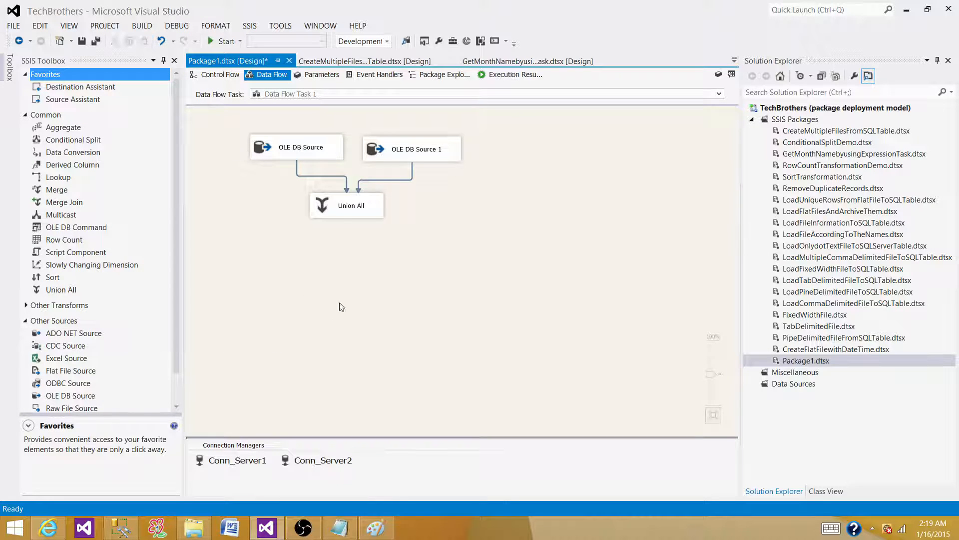
drag(61, 128, 357, 263)
click(365, 214)
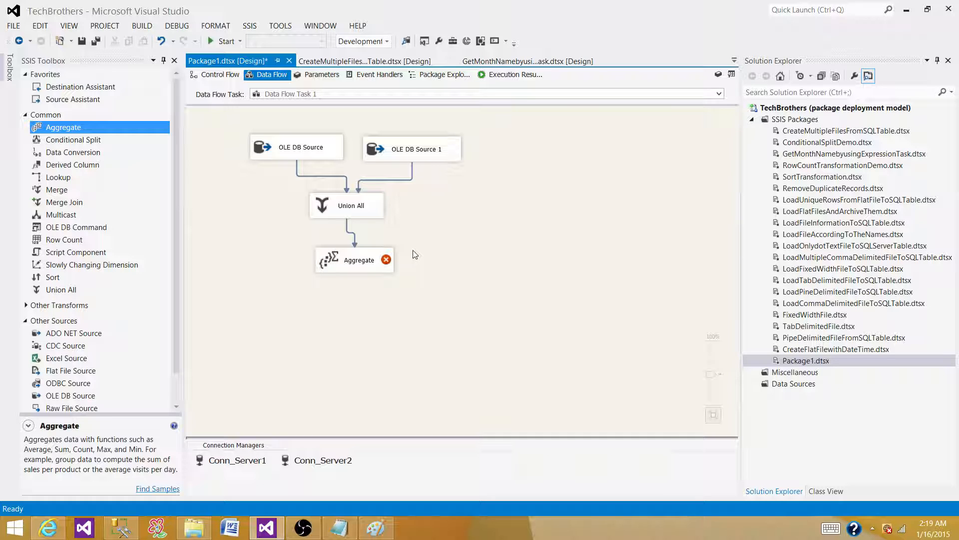
- In the Aggregate editor, include the Id, FName, LName, Address, phoneNumber, RegionCD and Joinkey columns in the aggregation
double_click(386, 261)
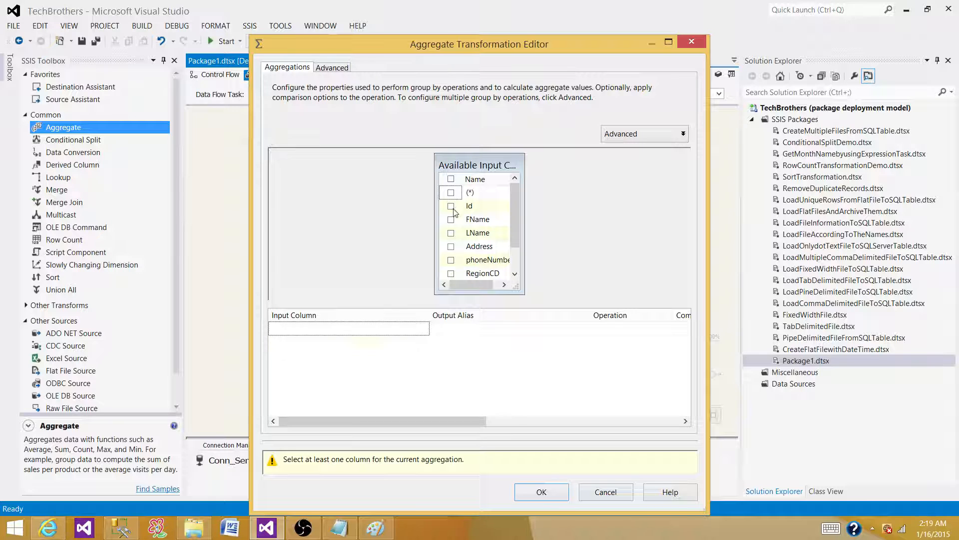
click(450, 205)
click(451, 219)
click(451, 233)
click(451, 246)
click(451, 260)
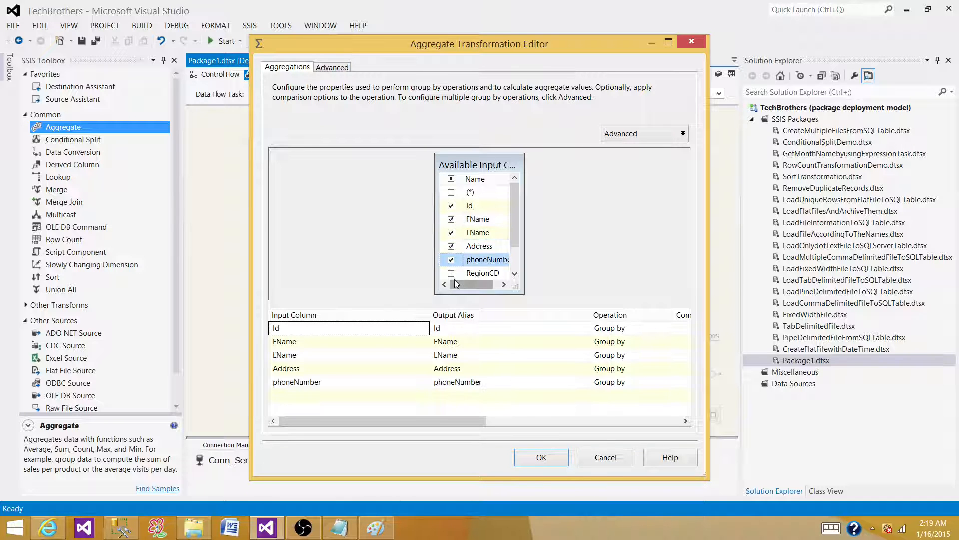
click(450, 273)
scroll(518, 238, down, 1)
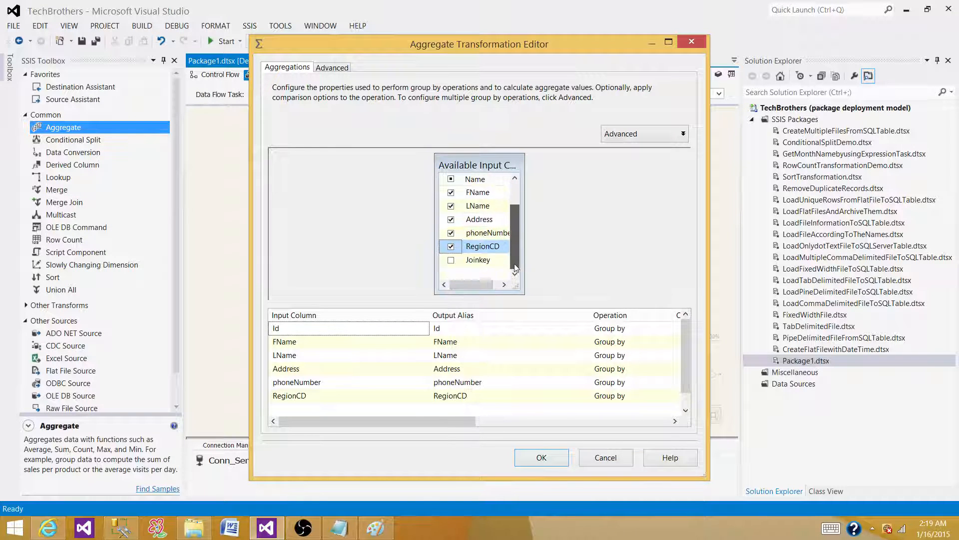
click(451, 260)
drag(517, 253, 519, 220)
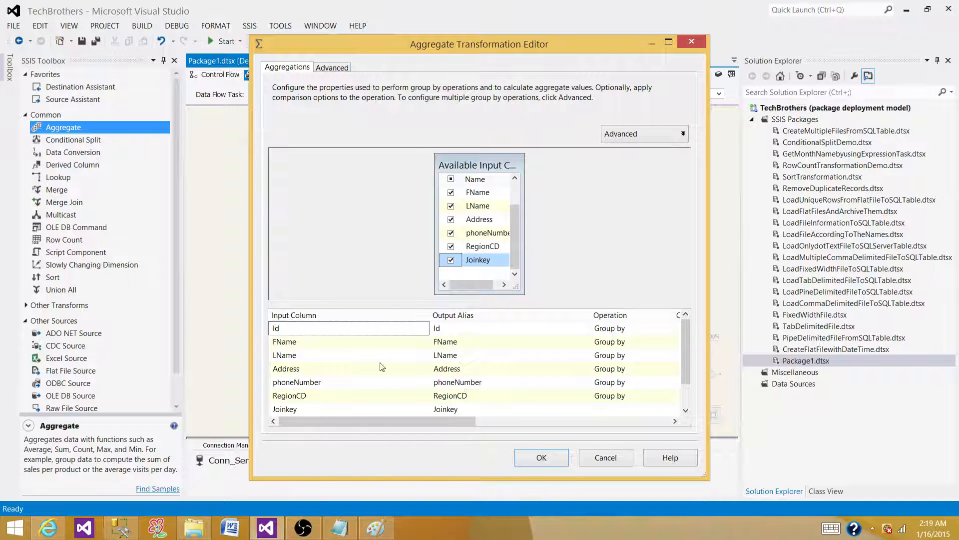
- Set the Joinkey column's aggregate operation to Group by and accept the Aggregate settings
click(553, 463)
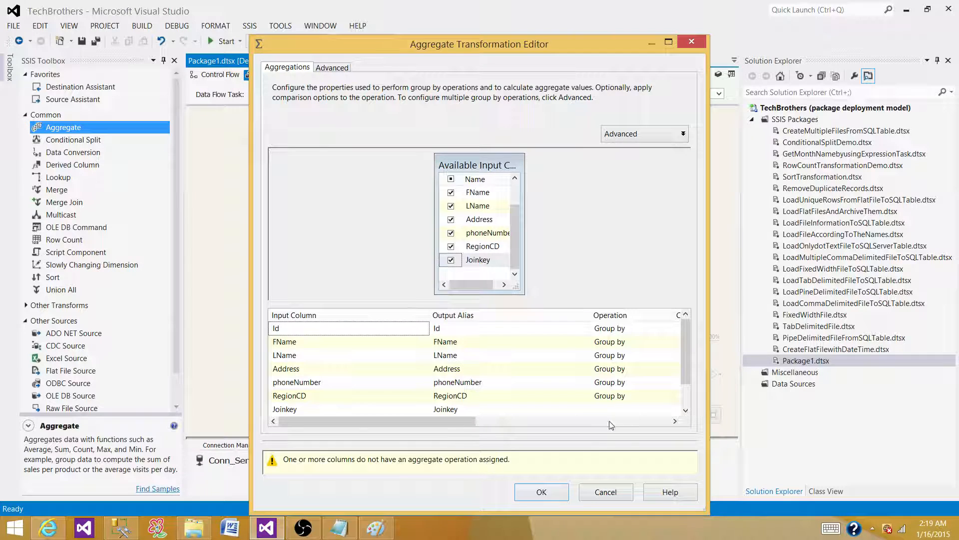
drag(686, 349, 687, 383)
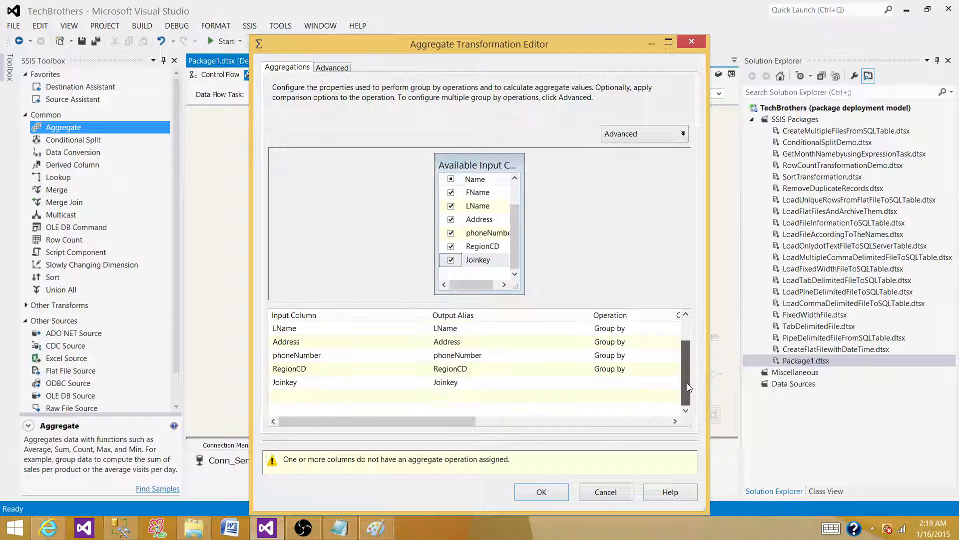
click(500, 382)
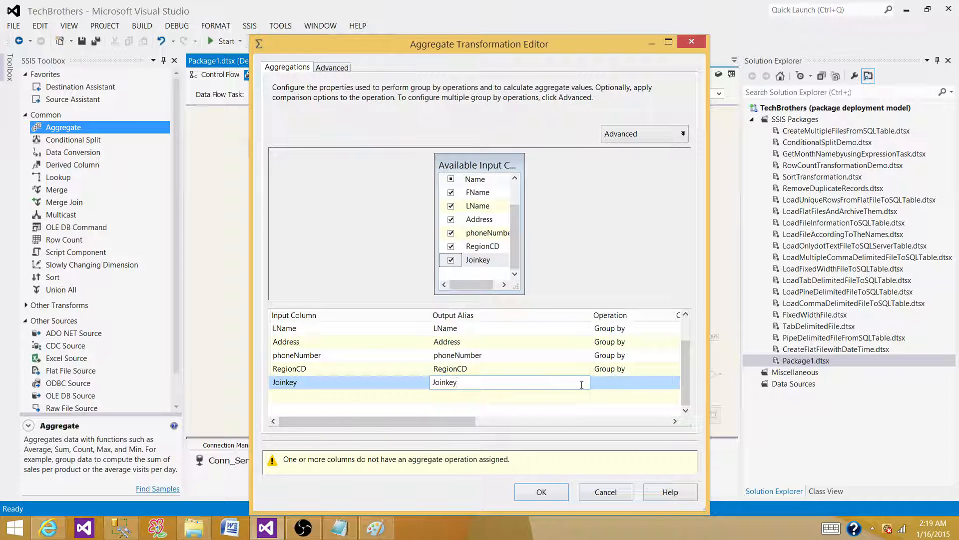
click(605, 386)
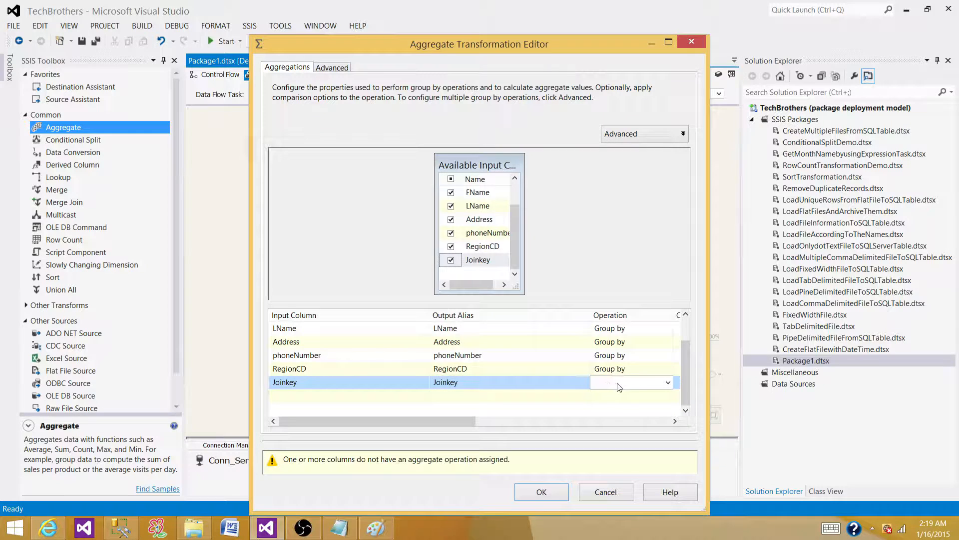
click(667, 383)
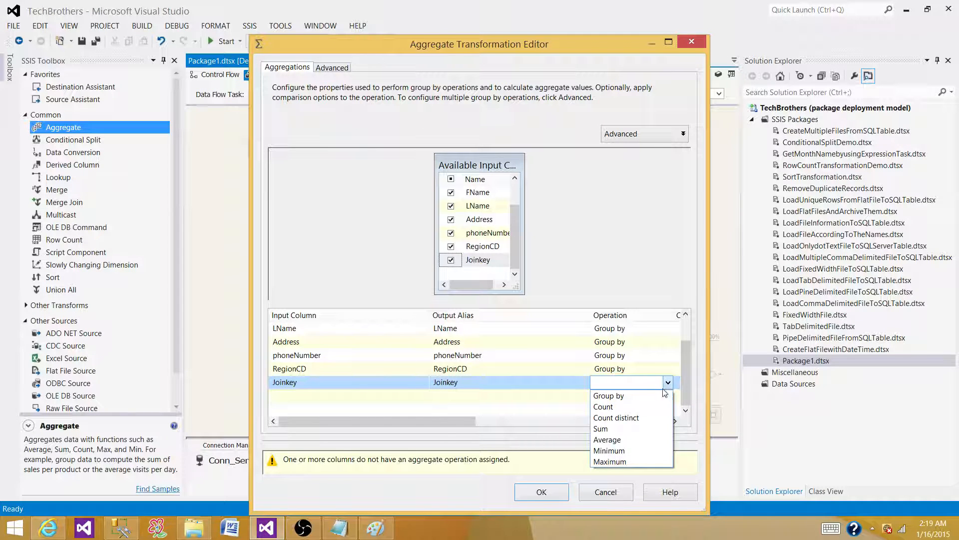
click(664, 394)
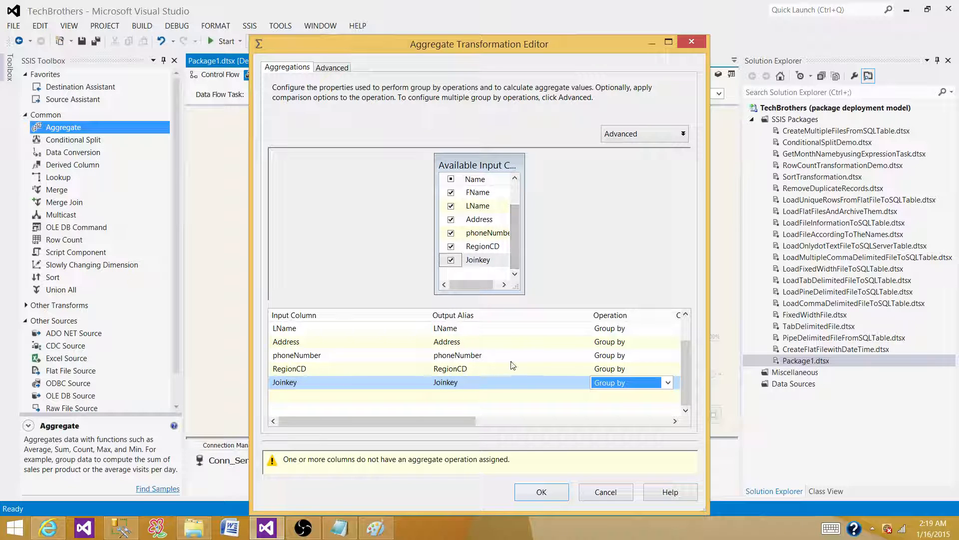
click(541, 492)
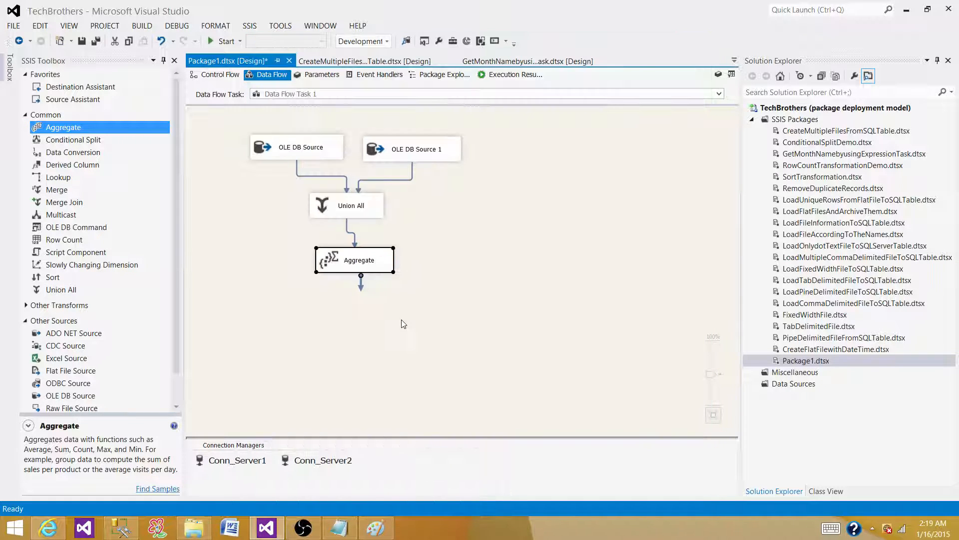
- Add a Multicast beneath the Aggregate and connect the Aggregate output to it
click(404, 324)
drag(710, 378, 710, 364)
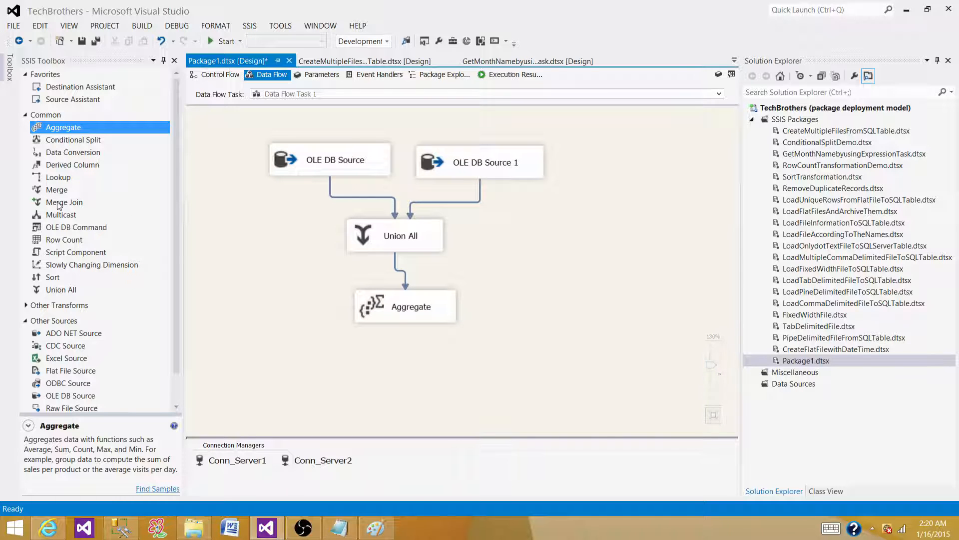
drag(70, 216, 359, 362)
click(430, 306)
drag(413, 333, 420, 373)
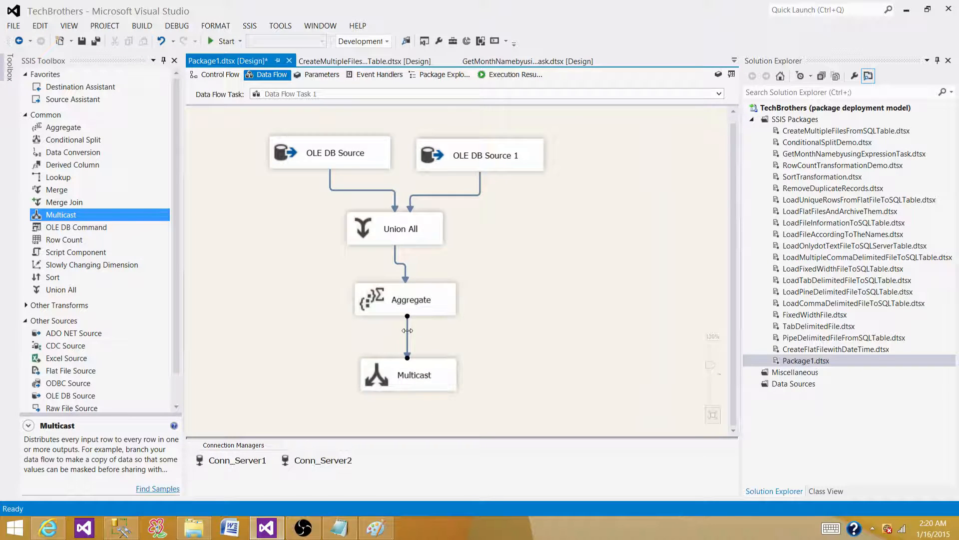
- Enable a data viewer on the path between the Aggregate and the Multicast, keeping all columns displayed
double_click(407, 330)
click(322, 165)
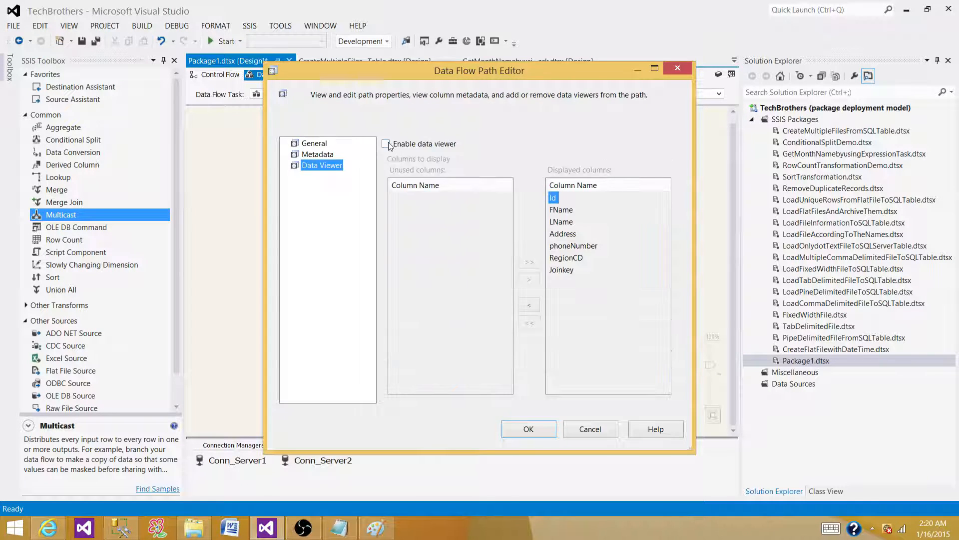
click(388, 145)
click(523, 428)
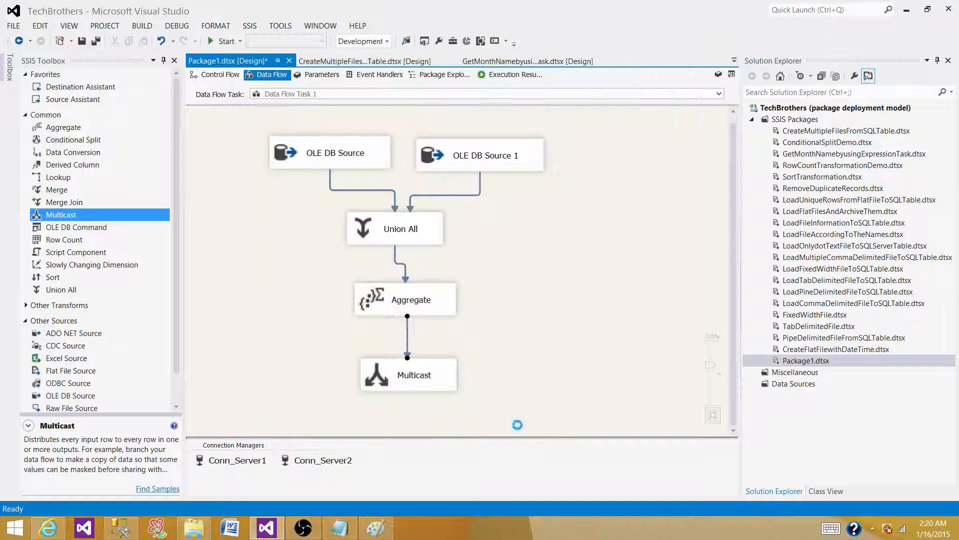
click(325, 159)
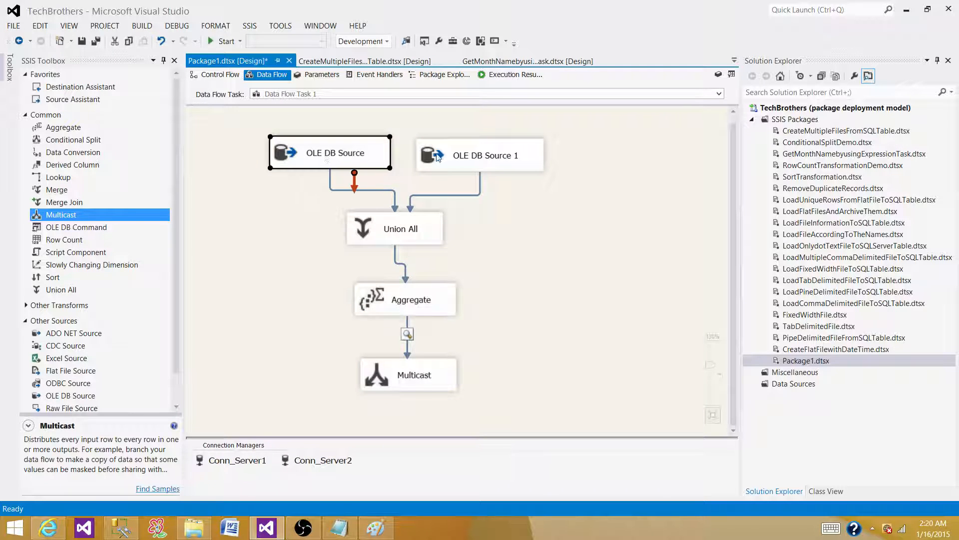
click(448, 164)
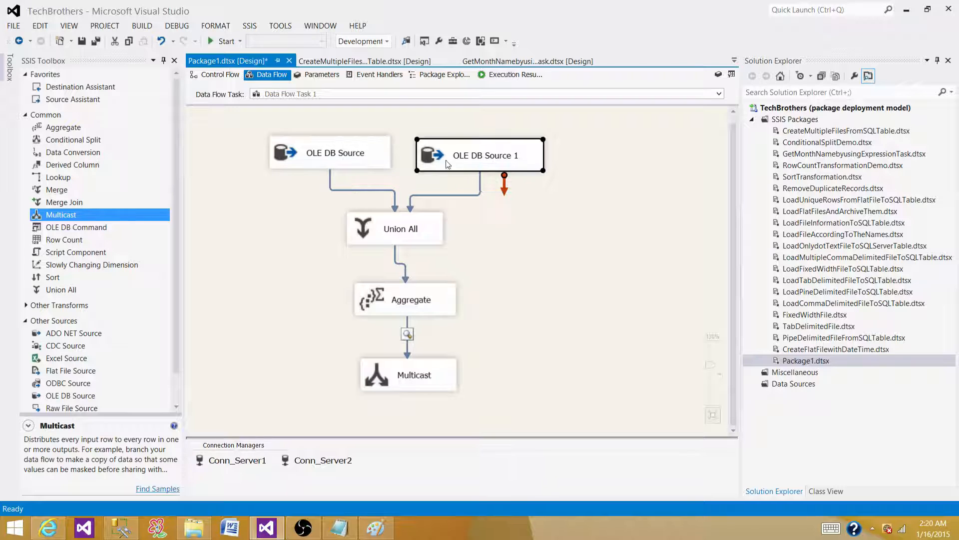
click(405, 238)
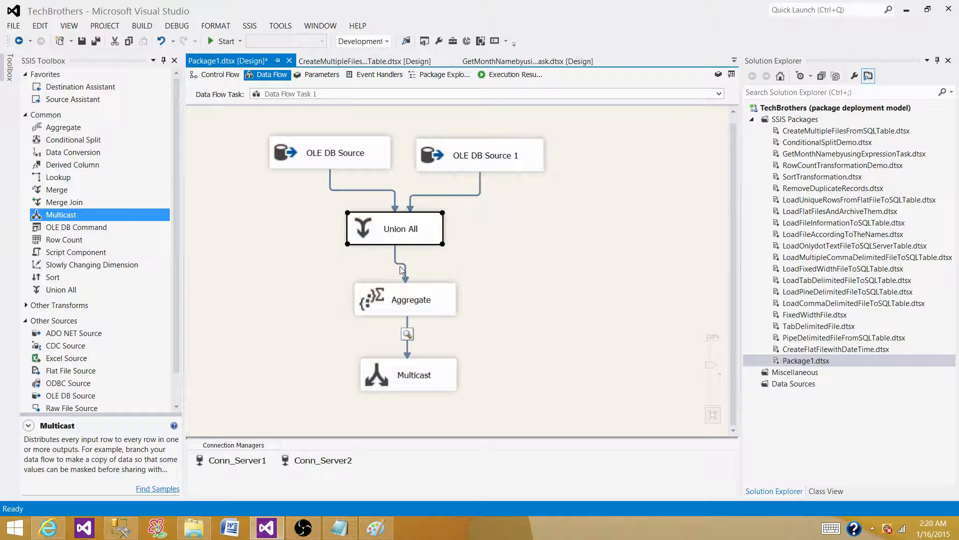
click(395, 261)
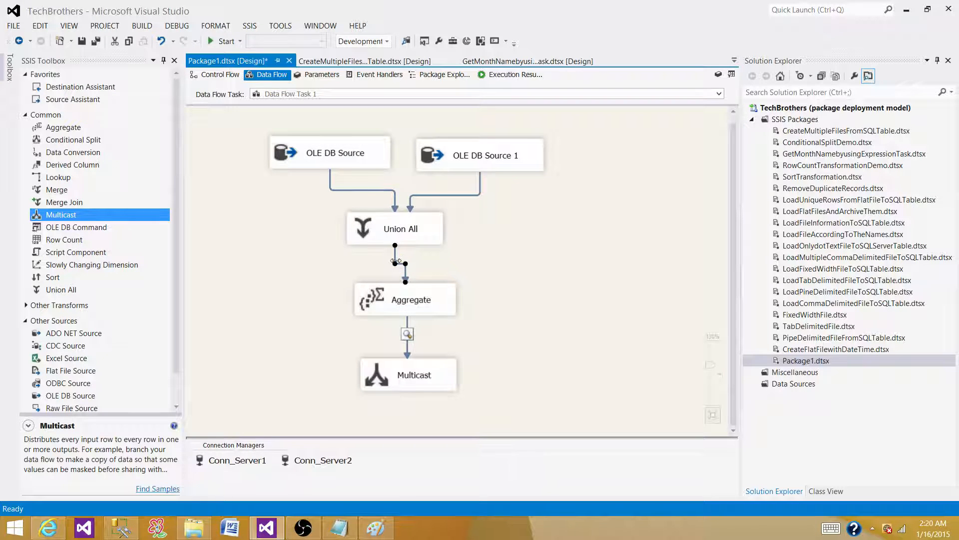
click(419, 312)
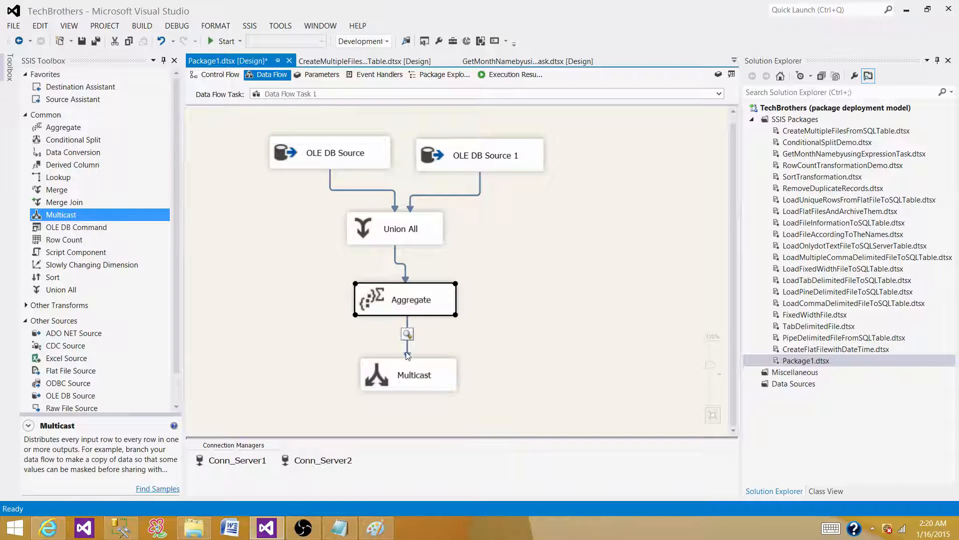
click(500, 301)
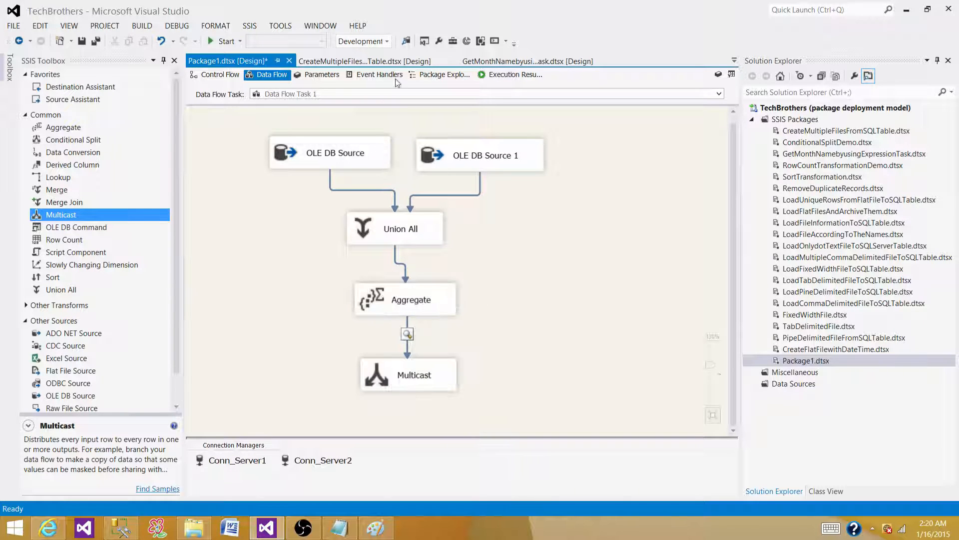
- Run the package and examine the Aggregate output rows in the data viewer alongside the control flow
click(223, 42)
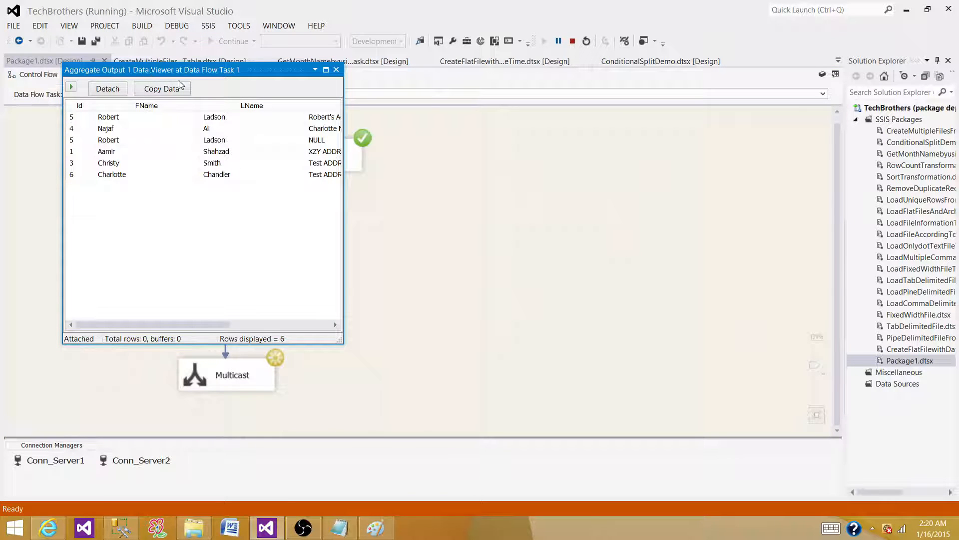
drag(150, 69, 454, 119)
click(38, 75)
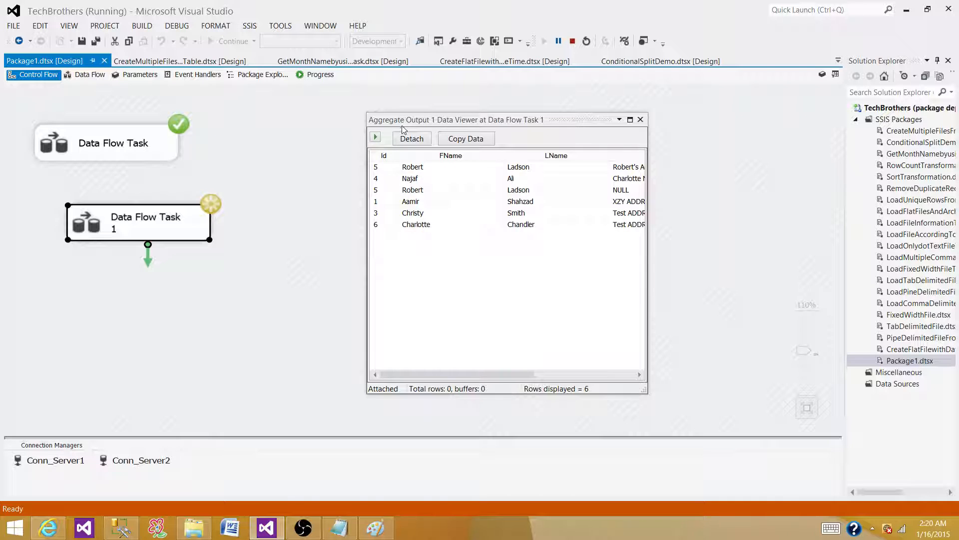
drag(428, 121, 329, 127)
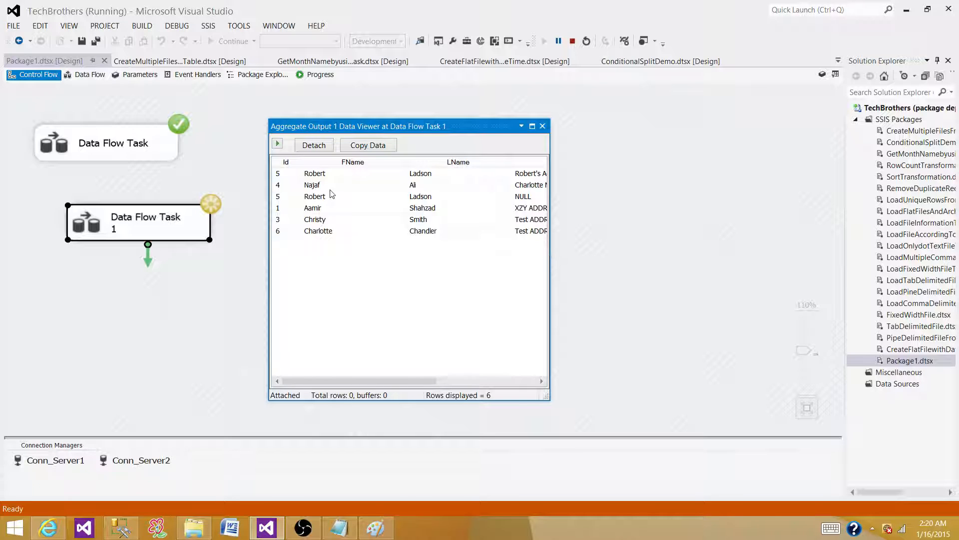
drag(351, 380, 311, 383)
- Switch to Paint to review the UNION operation question, and return to the running package in Visual Studio
click(364, 532)
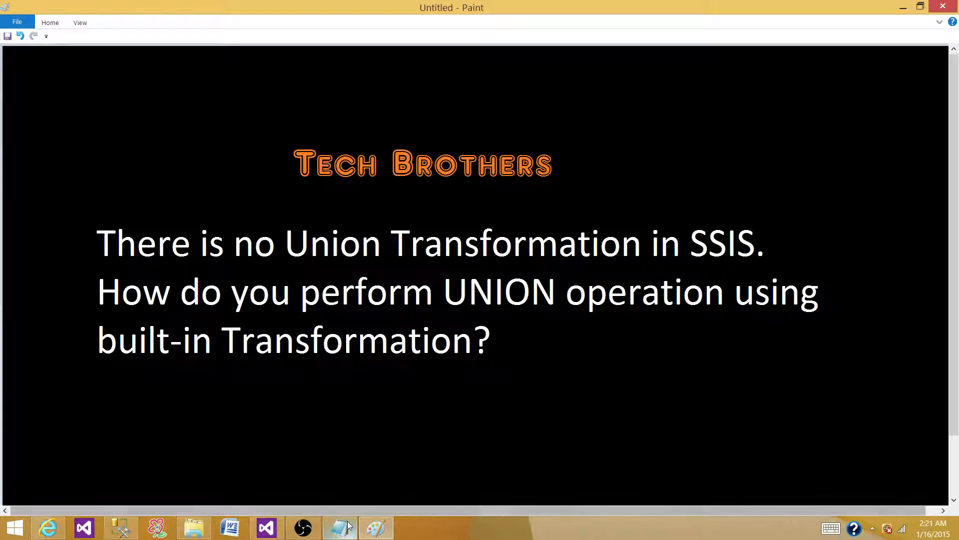
mouse_move(352, 515)
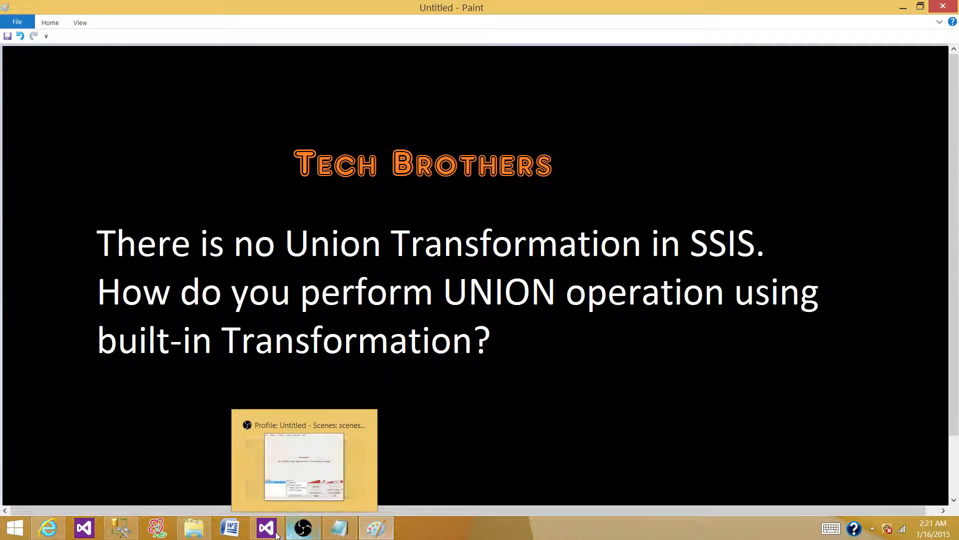
click(255, 480)
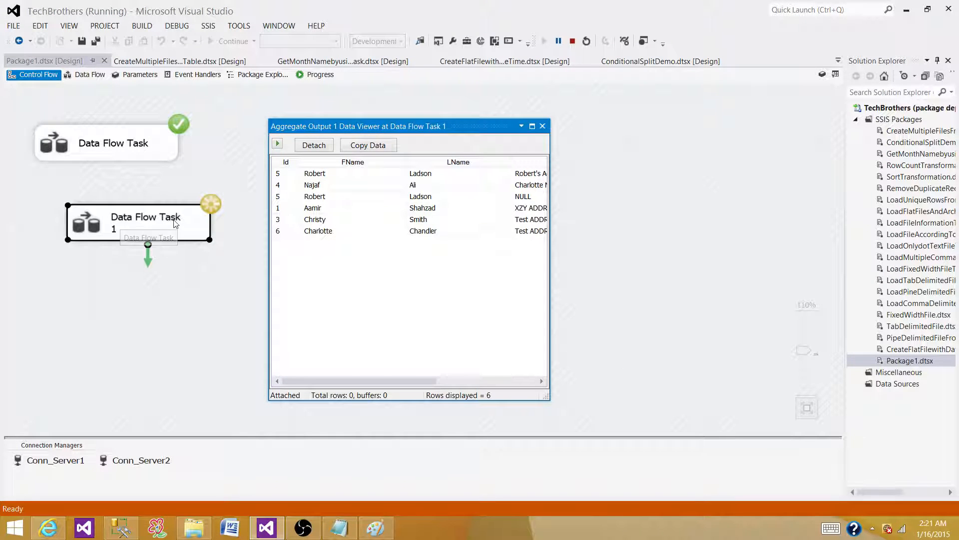